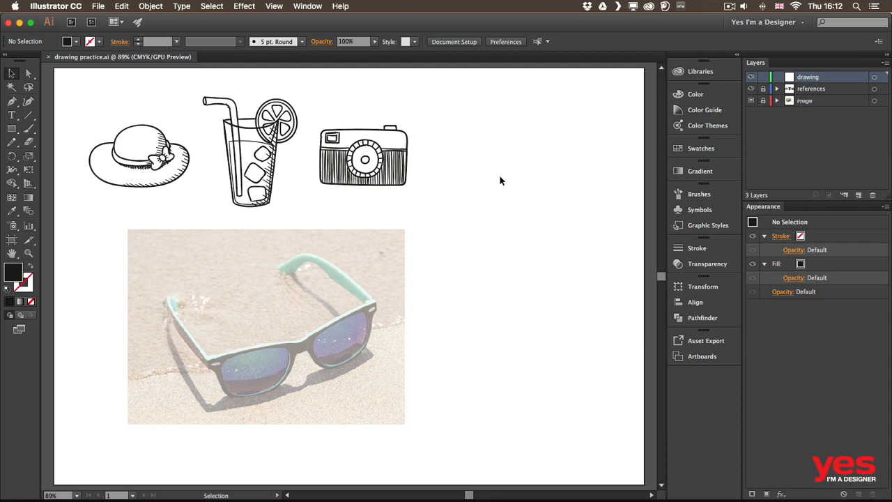
# - Draw two wavy lines and two looping squiggles with the Pencil tool on the blank area, restoring the default fill and stroke colours
pyautogui.click(12, 143)
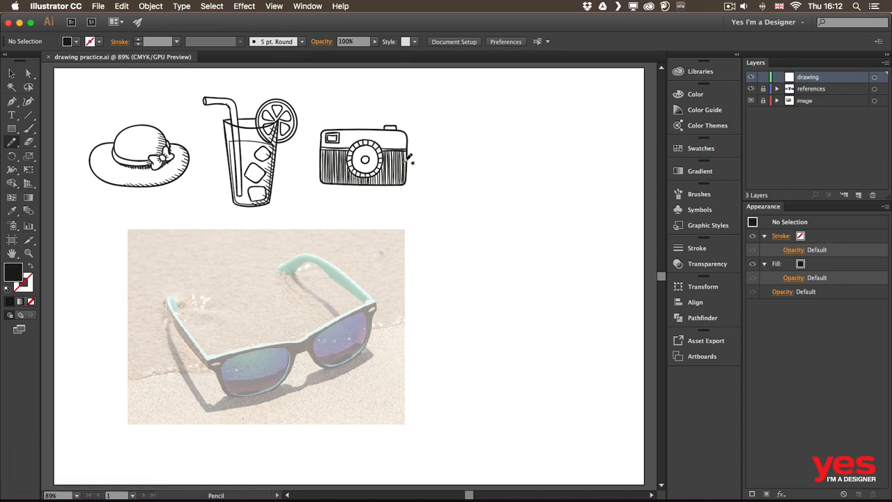
pyautogui.moveTo(429, 141); pyautogui.dragTo(534, 160)
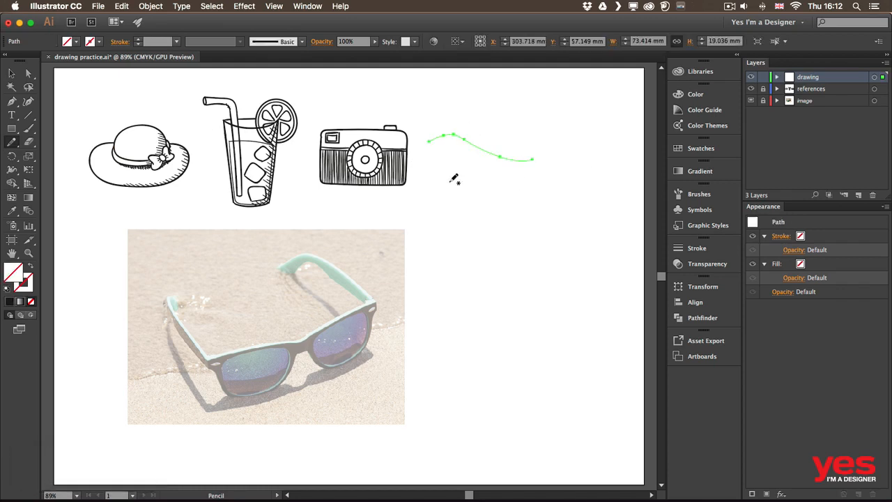
pyautogui.press('d')
pyautogui.moveTo(448, 182); pyautogui.dragTo(570, 188)
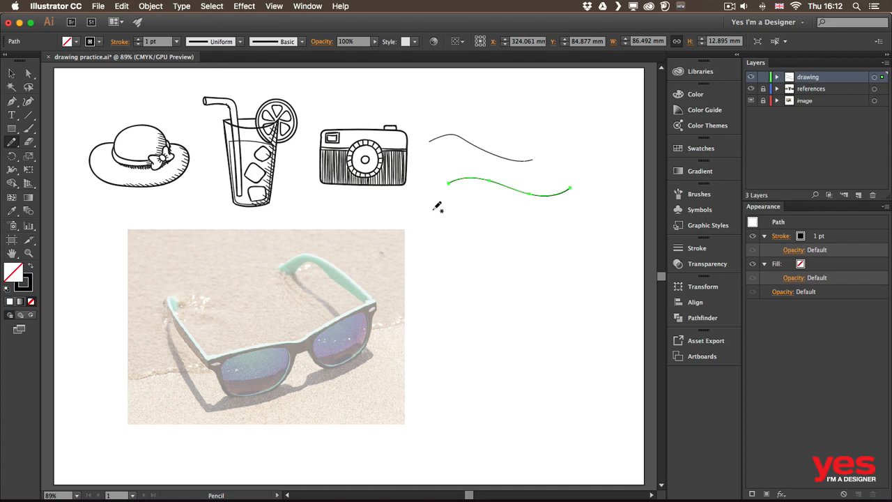
pyautogui.moveTo(463, 216)
pyautogui.mouseDown()
pyautogui.moveTo(399, 252)
pyautogui.moveTo(507, 239)
pyautogui.moveTo(396, 265)
pyautogui.moveTo(521, 254)
pyautogui.moveTo(499, 304)
pyautogui.moveTo(548, 305)
pyautogui.mouseUp()
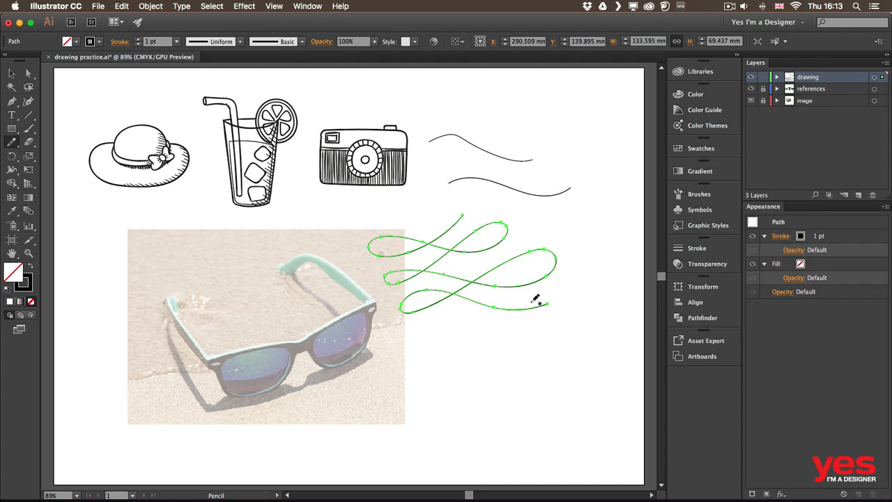
pyautogui.moveTo(508, 336)
pyautogui.mouseDown()
pyautogui.moveTo(434, 376)
pyautogui.moveTo(429, 362)
pyautogui.moveTo(484, 376)
pyautogui.moveTo(511, 364)
pyautogui.moveTo(478, 366)
pyautogui.moveTo(418, 401)
pyautogui.moveTo(520, 403)
pyautogui.moveTo(499, 387)
pyautogui.moveTo(442, 416)
pyautogui.moveTo(517, 420)
pyautogui.mouseUp()
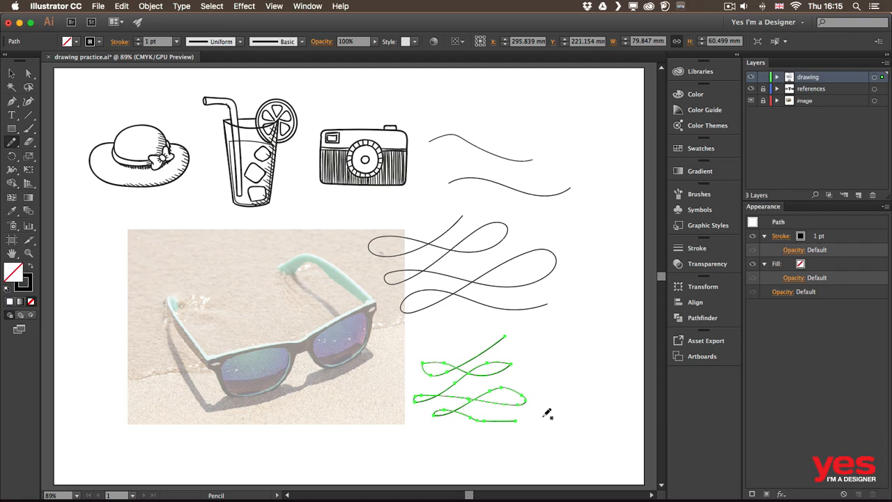
# - Undo all the practice pencil strokes and the default colour change
pyautogui.press('super+z')
pyautogui.press('super+z')
pyautogui.press('super+z')
pyautogui.press('super+z')
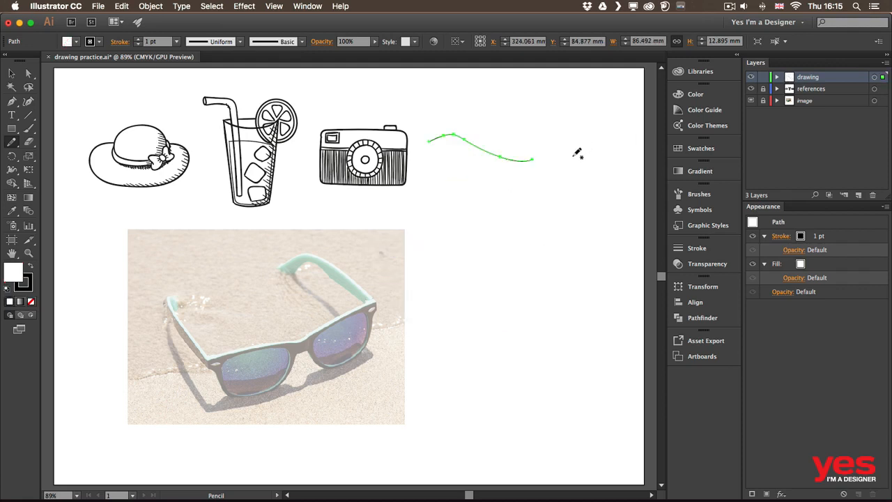
pyautogui.press('super+z')
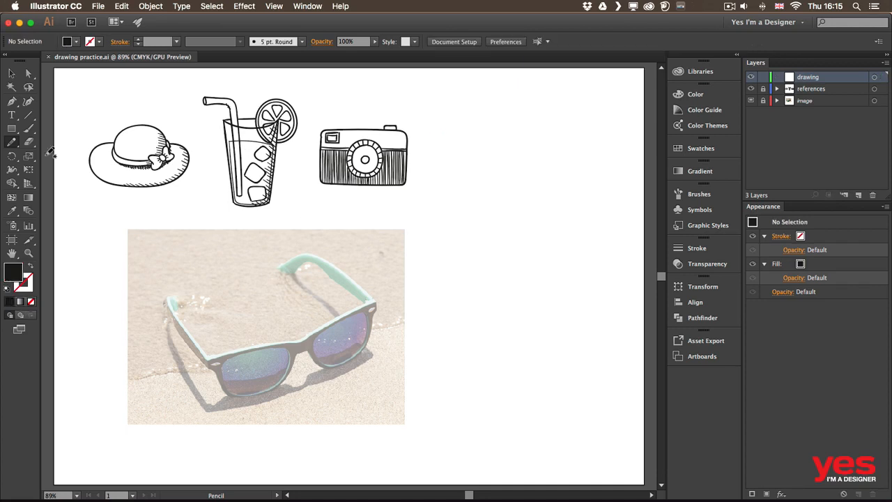
# - Swap fill and stroke to get a black stroke without fill, and review the Pencil tool options without changing them
pyautogui.hotkey('shift', 'x')
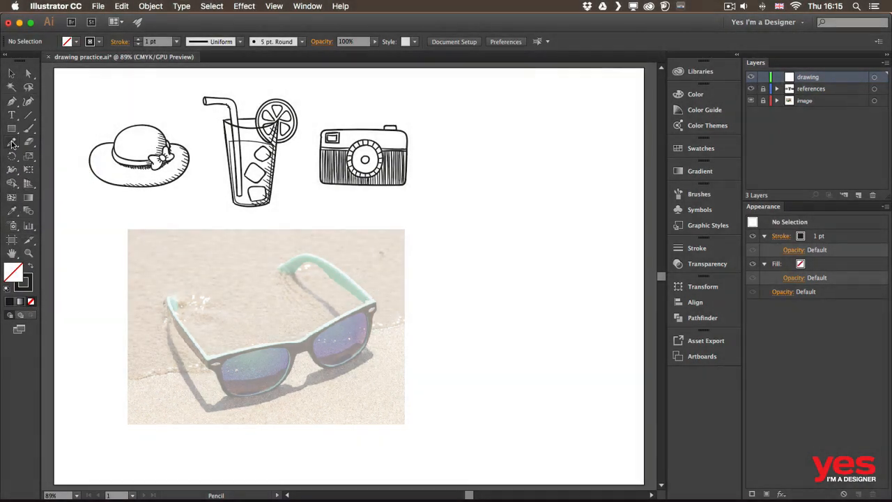
pyautogui.doubleClick(12, 143)
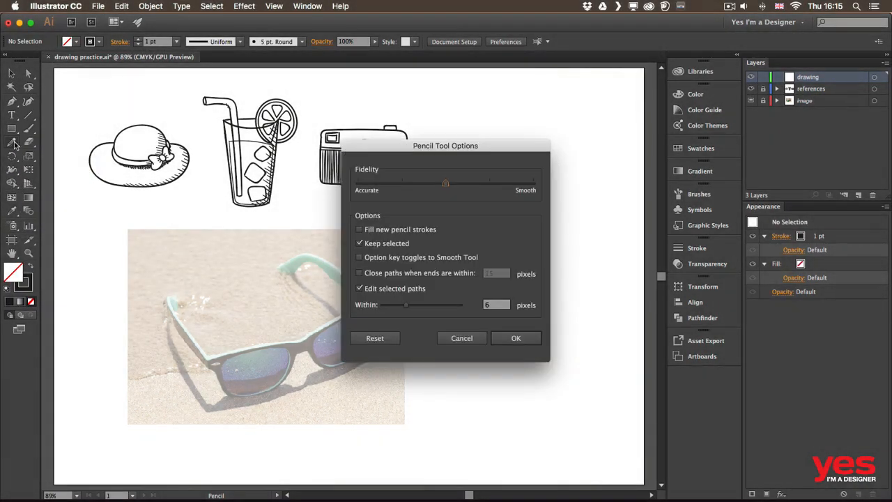
pyautogui.moveTo(449, 148); pyautogui.dragTo(525, 98)
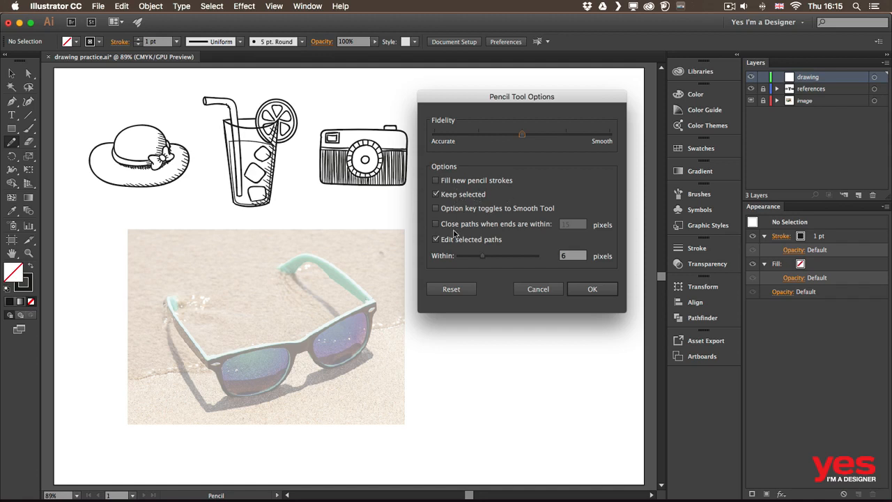
pyautogui.click(592, 290)
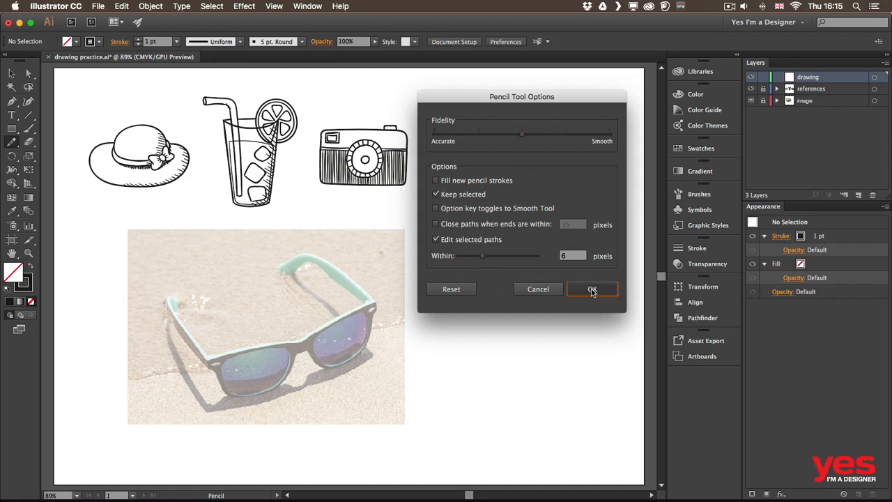
# - Draw a winding path down the blank area beside the camera, continue it from its lower end and redraw its tip, about 160 mm tall
pyautogui.moveTo(450, 130)
pyautogui.mouseDown()
pyautogui.moveTo(465, 130)
pyautogui.moveTo(509, 209)
pyautogui.mouseUp()
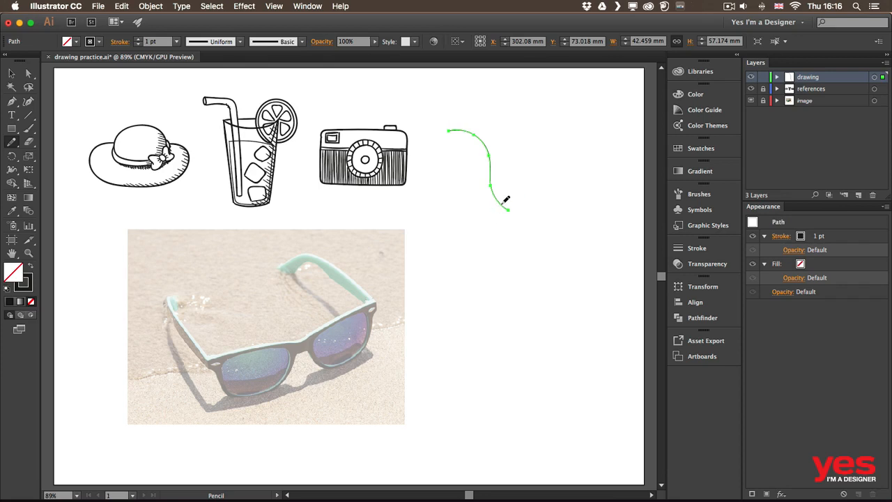
pyautogui.moveTo(505, 204)
pyautogui.mouseDown()
pyautogui.moveTo(545, 244)
pyautogui.moveTo(544, 273)
pyautogui.moveTo(474, 331)
pyautogui.moveTo(496, 364)
pyautogui.mouseUp()
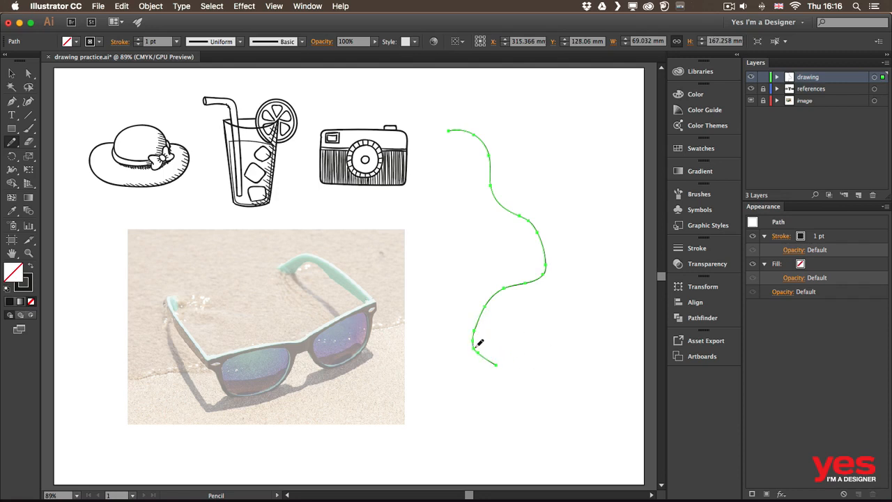
pyautogui.moveTo(479, 353)
pyautogui.mouseDown()
pyautogui.moveTo(484, 321)
pyautogui.moveTo(486, 354)
pyautogui.mouseUp()
# - Redraw sections of the selected path with the Pencil tool, giving it a wide middle bulge, a small inner loop and a longer lower tail
pyautogui.moveTo(522, 285)
pyautogui.mouseDown()
pyautogui.moveTo(539, 261)
pyautogui.moveTo(515, 214)
pyautogui.mouseUp()
pyautogui.moveTo(522, 280); pyautogui.dragTo(514, 207)
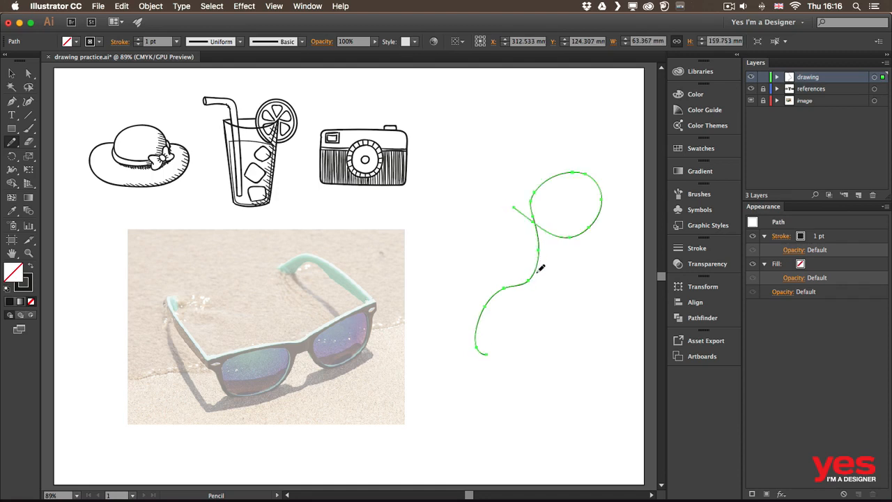
pyautogui.moveTo(531, 276)
pyautogui.mouseDown()
pyautogui.moveTo(595, 251)
pyautogui.moveTo(571, 221)
pyautogui.moveTo(506, 207)
pyautogui.mouseUp()
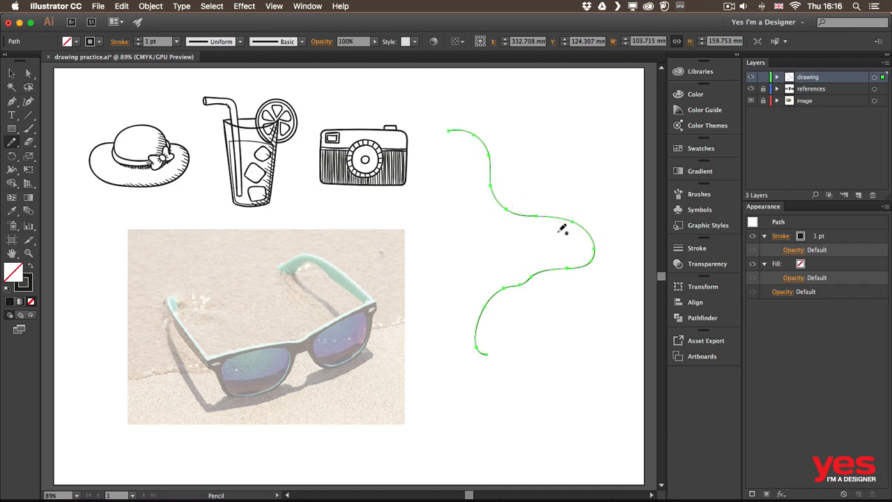
pyautogui.moveTo(562, 264)
pyautogui.mouseDown()
pyautogui.moveTo(509, 264)
pyautogui.moveTo(504, 235)
pyautogui.moveTo(529, 246)
pyautogui.moveTo(496, 291)
pyautogui.mouseUp()
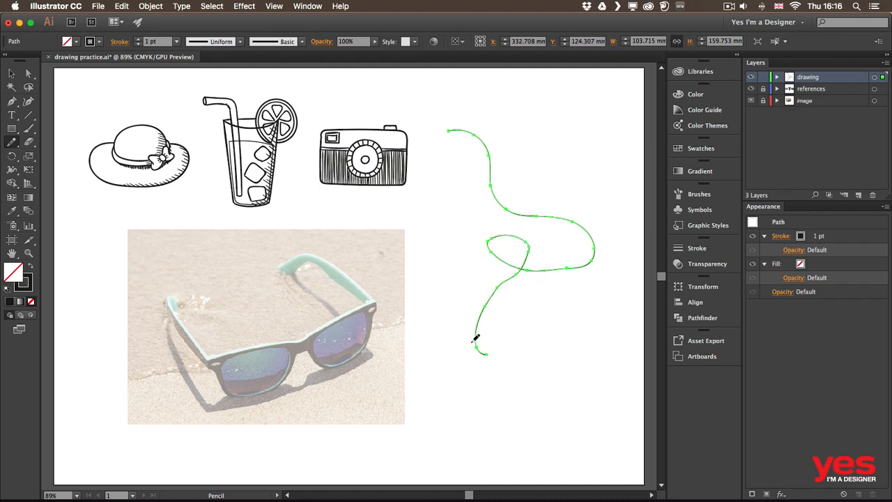
pyautogui.moveTo(476, 339); pyautogui.dragTo(552, 368)
# - Set the selected path's stroke weight to 5 pt and its stroke colour to red
pyautogui.click(139, 39)
pyautogui.click(139, 39)
pyautogui.click(139, 39)
pyautogui.click(139, 39)
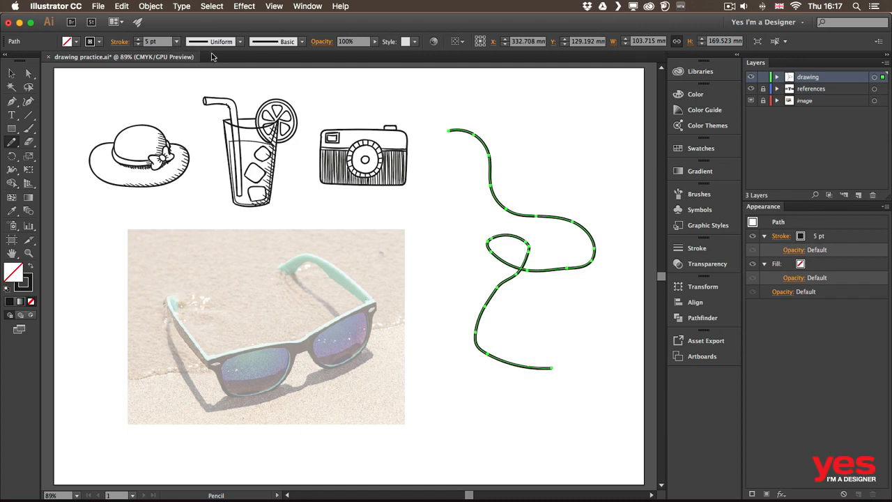
pyautogui.click(100, 42)
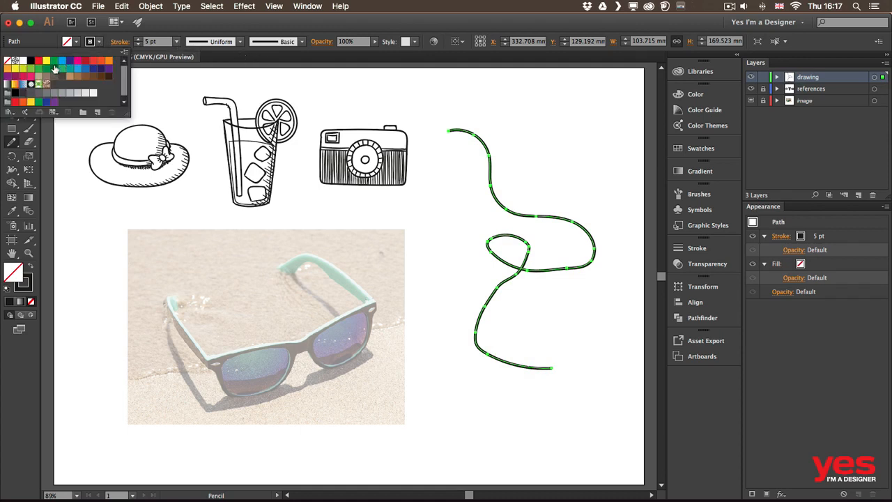
pyautogui.click(38, 60)
# - Extend the red path from its upper end with a curve bending back down, widening the path to about 114 mm
pyautogui.click(458, 133)
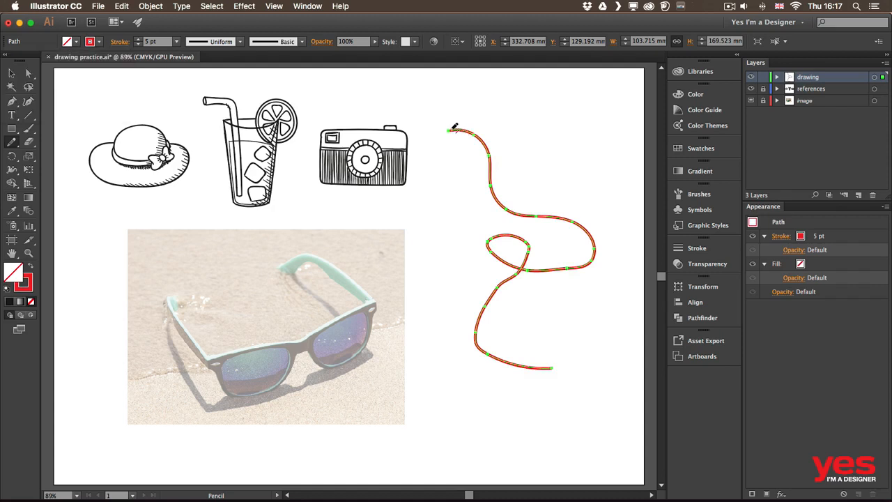
pyautogui.moveTo(453, 131)
pyautogui.mouseDown()
pyautogui.moveTo(437, 139)
pyautogui.moveTo(462, 179)
pyautogui.moveTo(466, 224)
pyautogui.mouseUp()
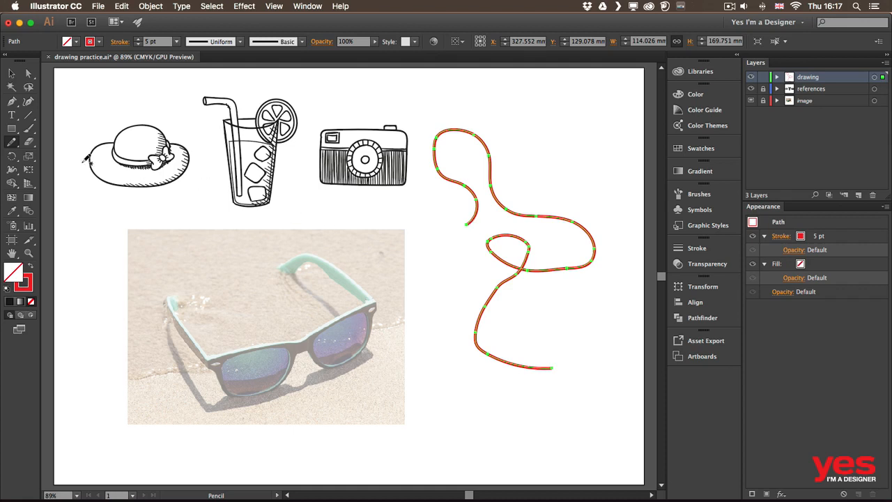
# - Enable "Option key toggles to Smooth Tool" in the Pencil tool options
pyautogui.doubleClick(12, 142)
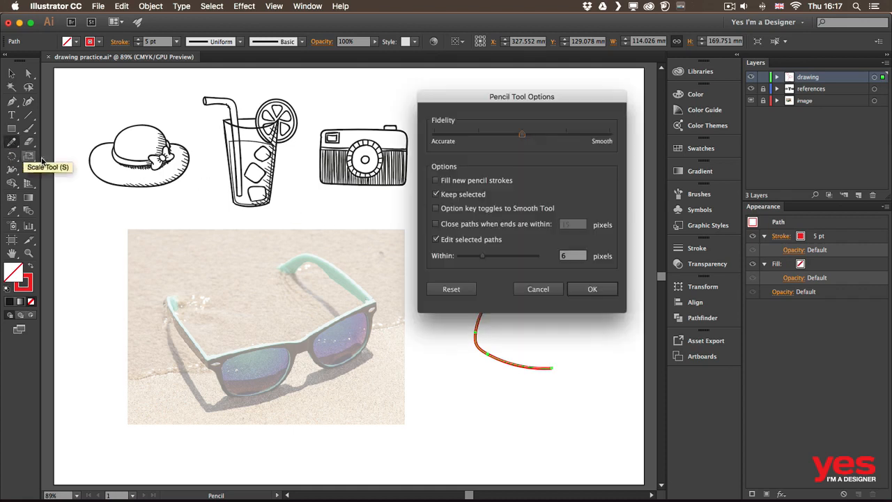
pyautogui.click(442, 212)
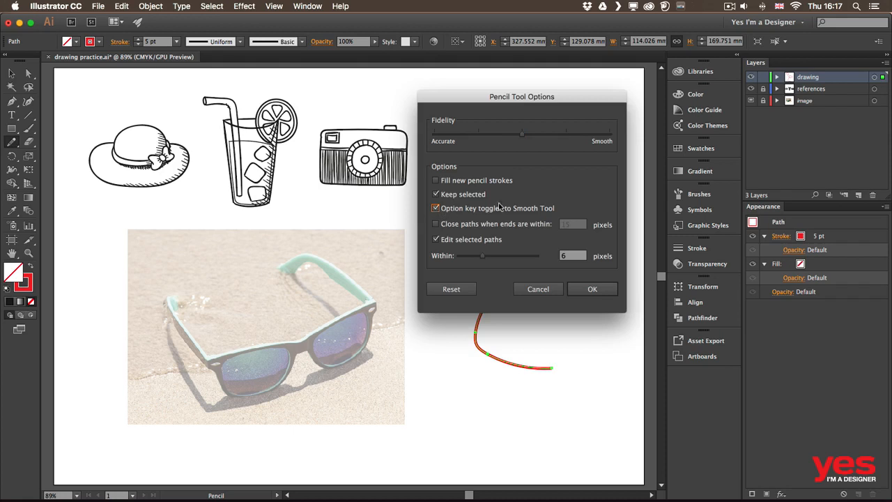
pyautogui.click(596, 292)
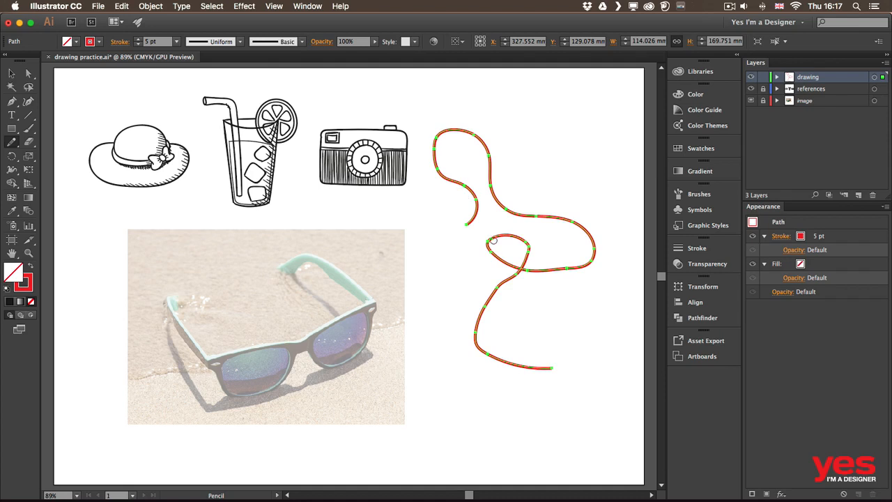
# - Smooth the red path's inner loop, middle bulge, upper curl and lower bend with the temporary Smooth tool
pyautogui.press('alt')
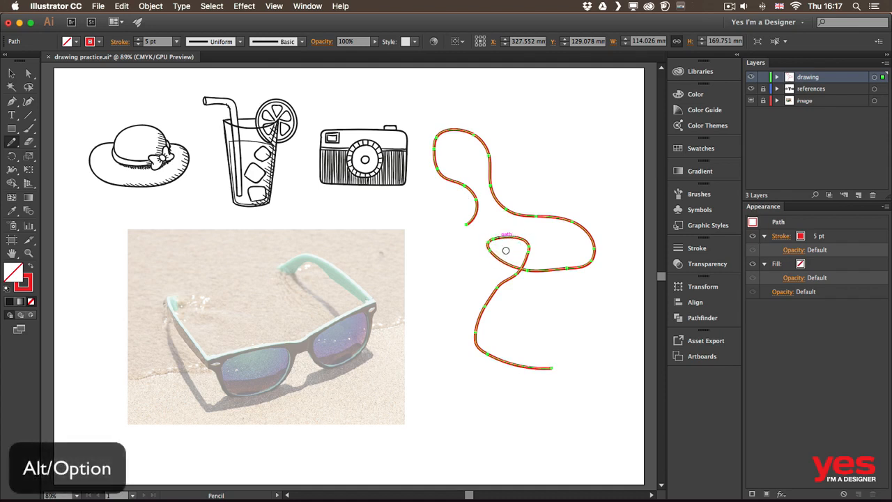
pyautogui.moveTo(506, 238)
pyautogui.mouseDown()
pyautogui.moveTo(533, 250)
pyautogui.moveTo(523, 241)
pyautogui.moveTo(511, 272)
pyautogui.moveTo(525, 258)
pyautogui.moveTo(489, 286)
pyautogui.moveTo(509, 275)
pyautogui.moveTo(492, 300)
pyautogui.mouseUp()
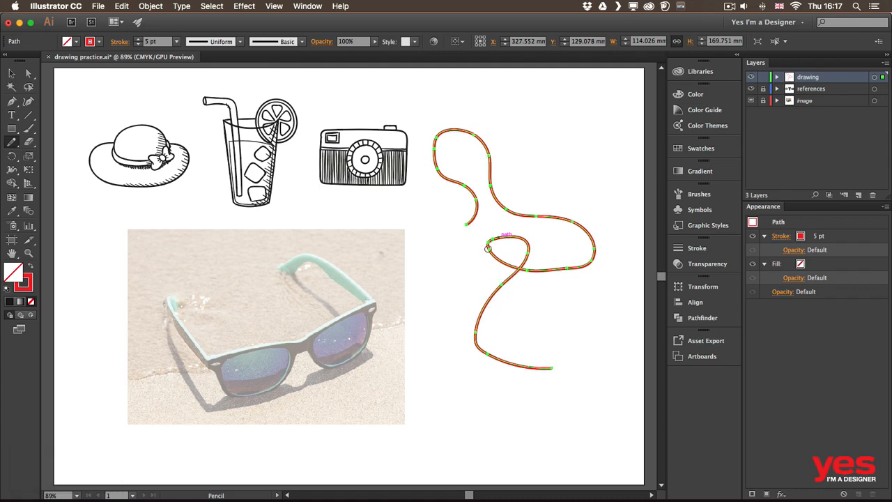
pyautogui.moveTo(488, 249)
pyautogui.mouseDown()
pyautogui.moveTo(517, 262)
pyautogui.moveTo(557, 264)
pyautogui.moveTo(539, 271)
pyautogui.moveTo(589, 255)
pyautogui.moveTo(560, 268)
pyautogui.moveTo(587, 227)
pyautogui.moveTo(590, 255)
pyautogui.moveTo(575, 224)
pyautogui.moveTo(582, 237)
pyautogui.moveTo(502, 213)
pyautogui.moveTo(534, 220)
pyautogui.moveTo(488, 168)
pyautogui.mouseUp()
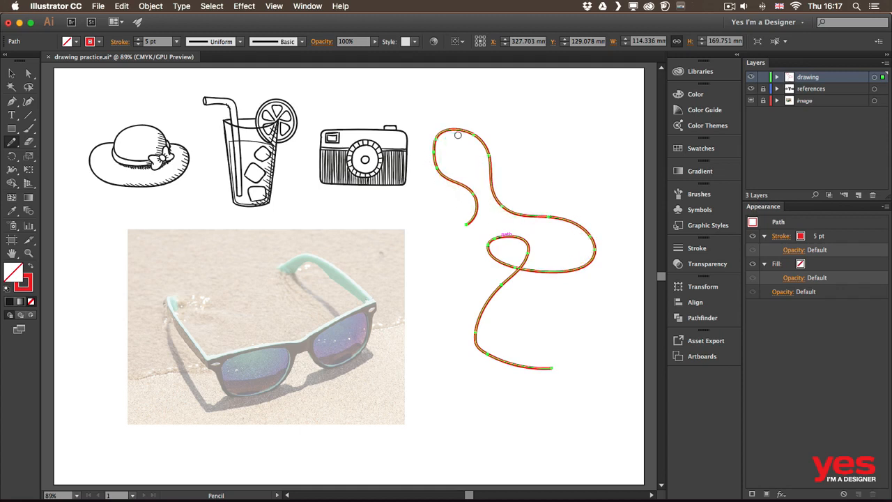
pyautogui.moveTo(458, 134)
pyautogui.mouseDown()
pyautogui.moveTo(440, 179)
pyautogui.moveTo(474, 139)
pyautogui.moveTo(443, 179)
pyautogui.moveTo(438, 152)
pyautogui.moveTo(489, 144)
pyautogui.moveTo(442, 136)
pyautogui.moveTo(443, 198)
pyautogui.mouseUp()
pyautogui.moveTo(493, 294)
pyautogui.mouseDown()
pyautogui.moveTo(489, 361)
pyautogui.moveTo(478, 317)
pyautogui.moveTo(520, 352)
pyautogui.moveTo(467, 328)
pyautogui.moveTo(516, 354)
pyautogui.moveTo(472, 329)
pyautogui.moveTo(518, 331)
pyautogui.moveTo(473, 339)
pyautogui.moveTo(504, 342)
pyautogui.mouseUp()
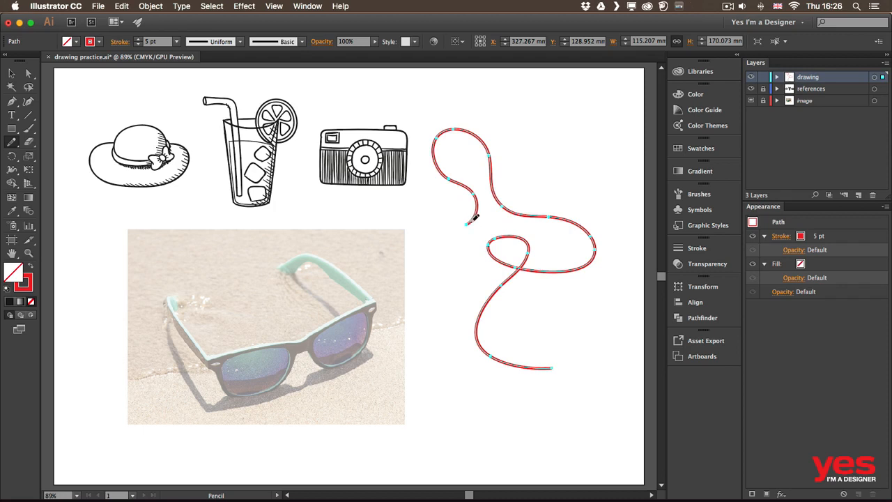
# - Continue the red path from the open end of its upper curl to about 133 mm overall width, and deselect it
pyautogui.moveTo(475, 217)
pyautogui.mouseDown()
pyautogui.moveTo(413, 221)
pyautogui.moveTo(444, 259)
pyautogui.moveTo(433, 262)
pyautogui.mouseUp()
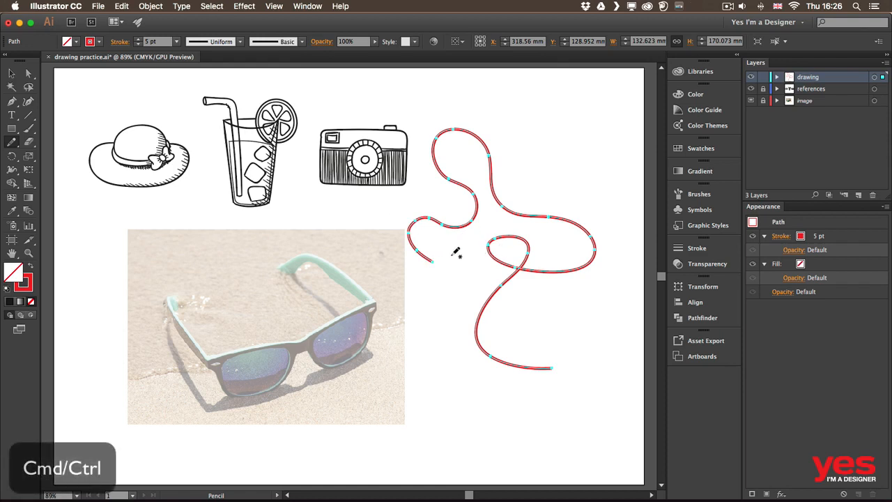
pyautogui.press('super')
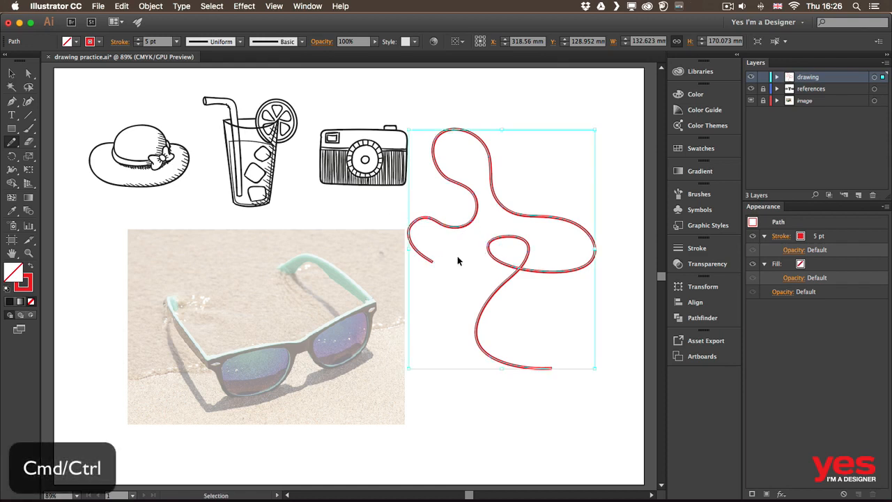
pyautogui.keyDown('super'); pyautogui.click(344, 205); pyautogui.keyUp('super')
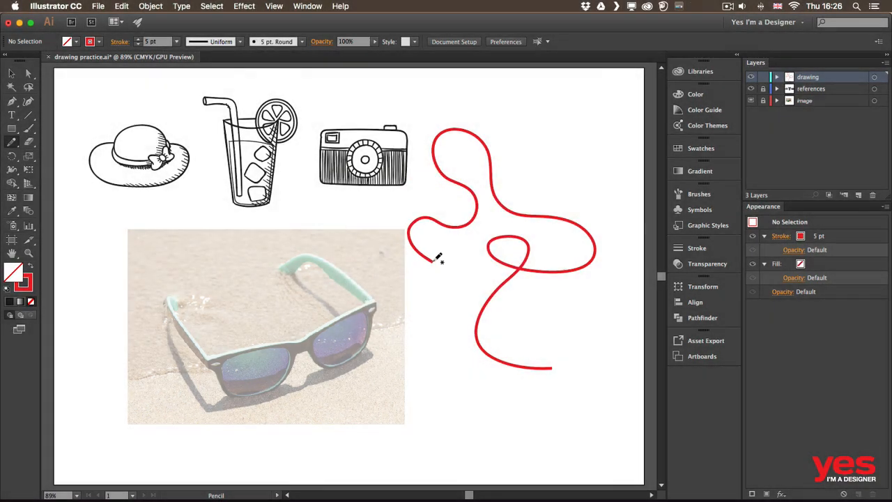
# - Draw a separate curve about 27 by 54 mm from the deselected path's open end and move it away from that path
pyautogui.moveTo(434, 261)
pyautogui.mouseDown()
pyautogui.moveTo(451, 283)
pyautogui.moveTo(417, 349)
pyautogui.mouseUp()
pyautogui.press('v')
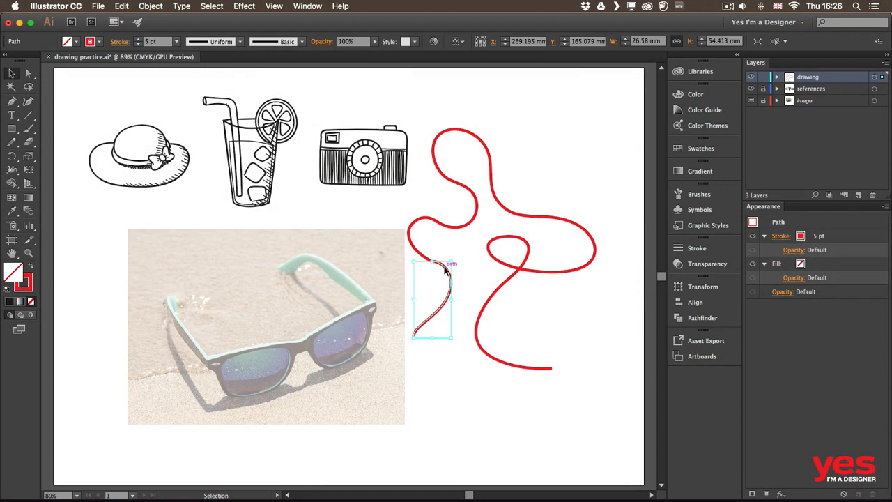
pyautogui.moveTo(444, 271); pyautogui.dragTo(458, 276)
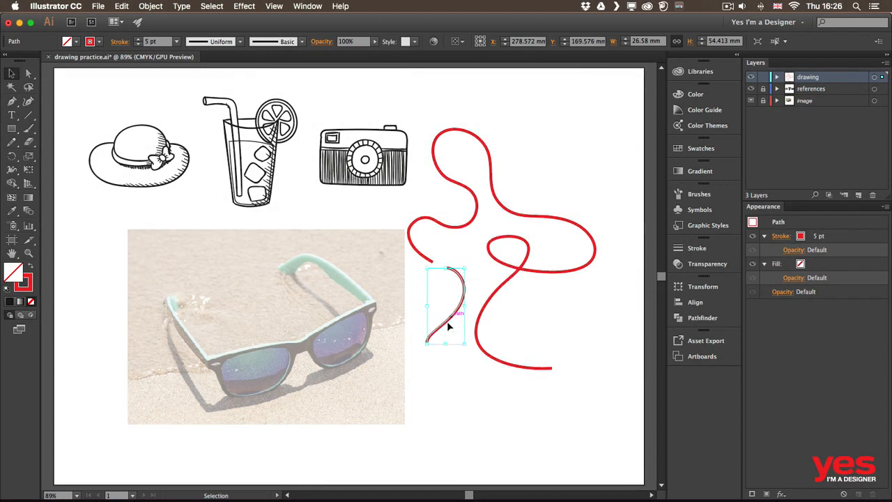
# - Draw a wavy path about 63 by 23 mm, and below it one about 84 by 153 mm mixing freehand curves and straight segments
pyautogui.press('n')
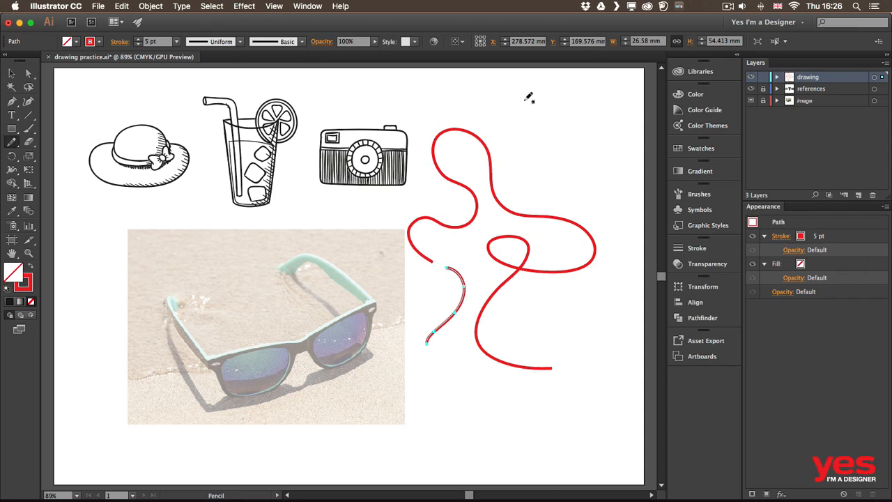
pyautogui.moveTo(497, 98)
pyautogui.mouseDown()
pyautogui.moveTo(521, 99)
pyautogui.moveTo(523, 111)
pyautogui.moveTo(536, 114)
pyautogui.moveTo(561, 93)
pyautogui.moveTo(566, 123)
pyautogui.moveTo(586, 100)
pyautogui.mouseUp()
pyautogui.press('alt')
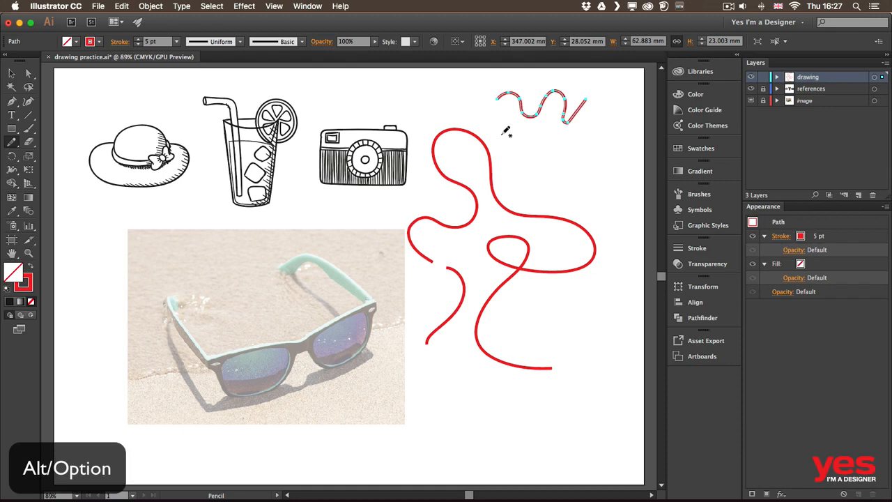
pyautogui.moveTo(501, 140)
pyautogui.mouseDown()
pyautogui.moveTo(515, 174)
pyautogui.moveTo(551, 151)
pyautogui.moveTo(554, 186)
pyautogui.moveTo(567, 191)
pyautogui.moveTo(574, 158)
pyautogui.moveTo(584, 158)
pyautogui.moveTo(613, 201)
pyautogui.moveTo(627, 185)
pyautogui.moveTo(603, 130)
pyautogui.moveTo(617, 158)
pyautogui.mouseUp()
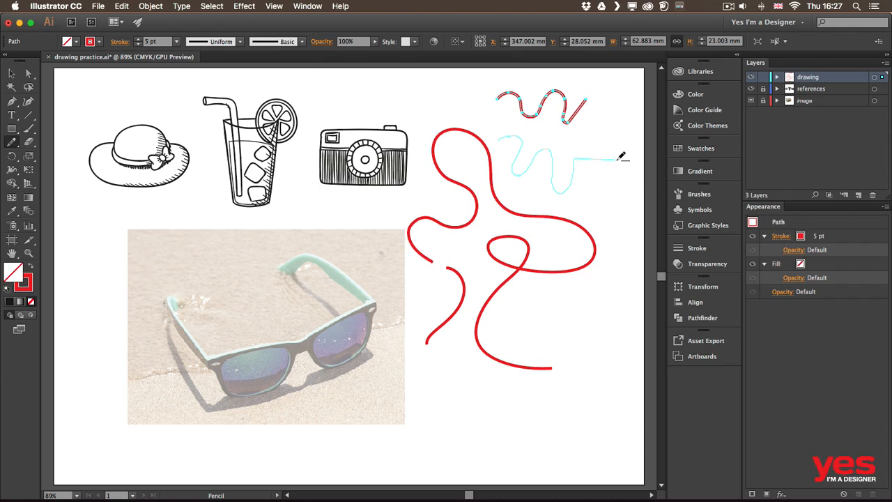
pyautogui.moveTo(621, 157)
pyautogui.mouseDown()
pyautogui.moveTo(613, 197)
pyautogui.moveTo(597, 192)
pyautogui.moveTo(585, 203)
pyautogui.moveTo(616, 226)
pyautogui.moveTo(616, 349)
pyautogui.moveTo(601, 350)
pyautogui.moveTo(627, 349)
pyautogui.moveTo(597, 346)
pyautogui.moveTo(581, 321)
pyautogui.moveTo(562, 314)
pyautogui.moveTo(559, 332)
pyautogui.moveTo(537, 325)
pyautogui.mouseUp()
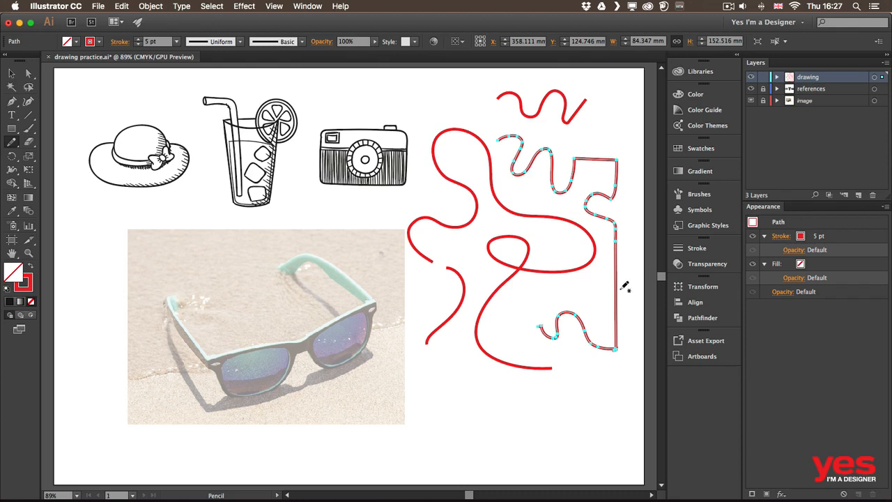
# - Set the Pencil tool's fidelity fully to Accurate and draw a wavy path about 129 by 20 mm in the lower right of the artboard
pyautogui.doubleClick(11, 142)
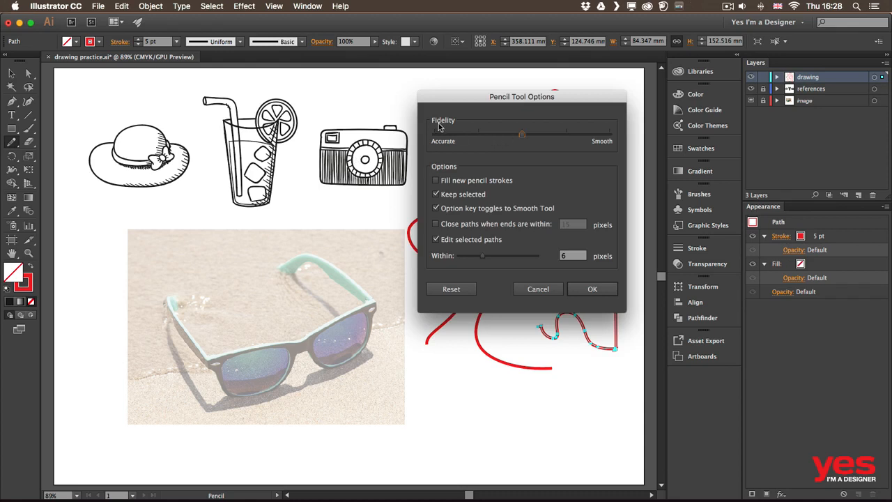
pyautogui.moveTo(523, 136); pyautogui.dragTo(420, 140)
pyautogui.click(593, 289)
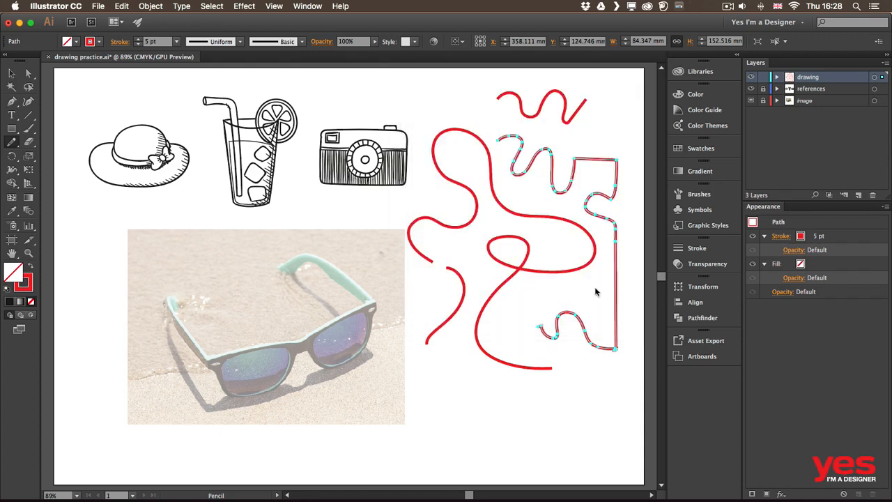
pyautogui.moveTo(423, 413)
pyautogui.mouseDown()
pyautogui.moveTo(460, 404)
pyautogui.moveTo(508, 414)
pyautogui.moveTo(560, 398)
pyautogui.moveTo(581, 410)
pyautogui.moveTo(604, 406)
pyautogui.mouseUp()
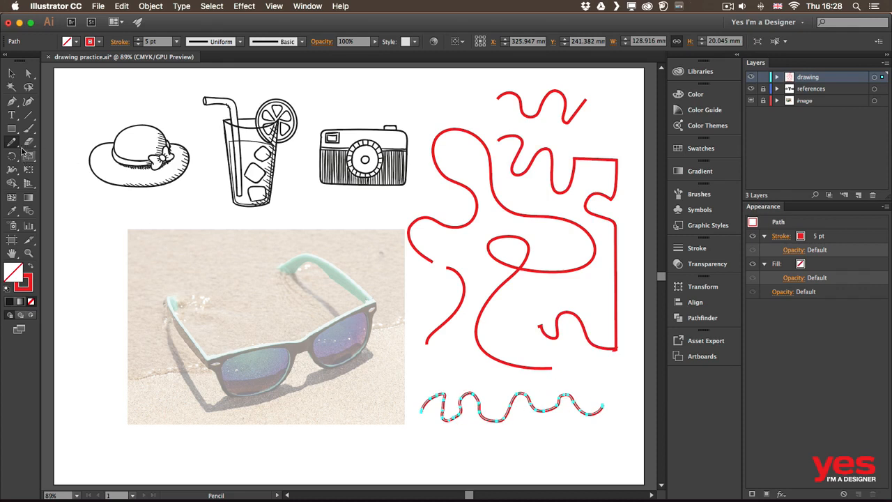
# - Set the Pencil tool's fidelity fully to Smooth and draw a wavy path about 132 by 21 mm beneath the previous one
pyautogui.doubleClick(12, 142)
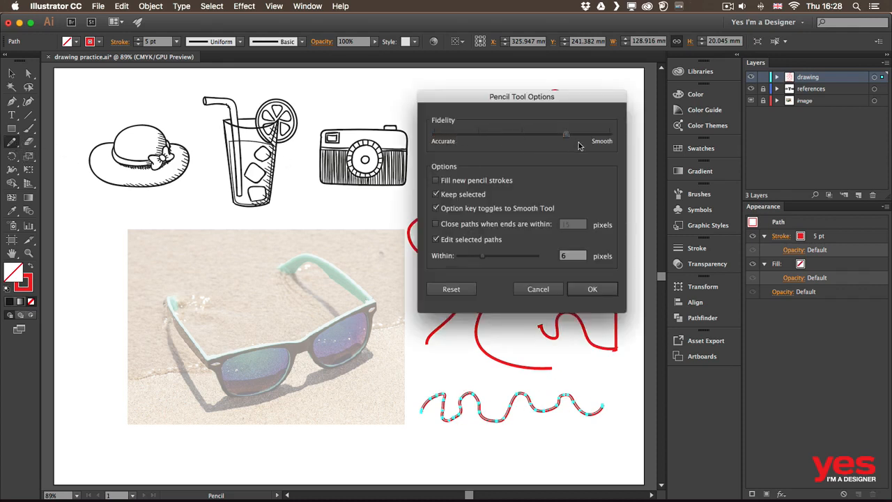
pyautogui.click(603, 293)
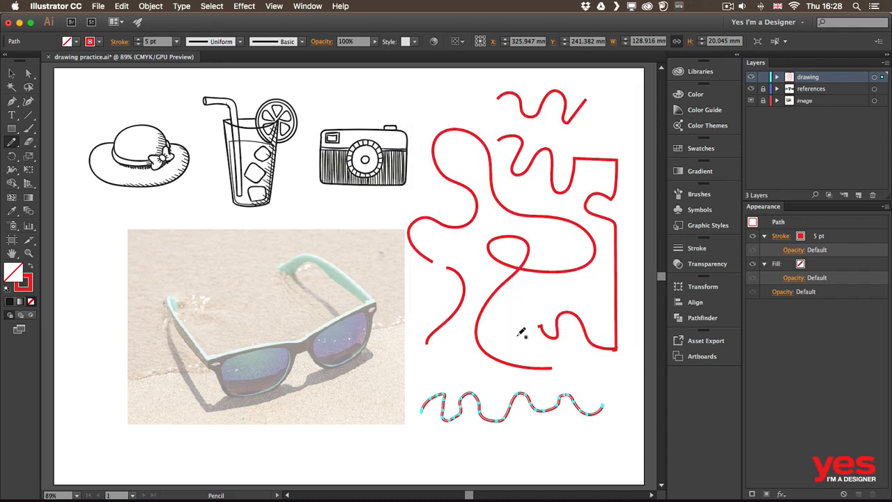
pyautogui.moveTo(422, 443)
pyautogui.mouseDown()
pyautogui.moveTo(448, 464)
pyautogui.moveTo(467, 442)
pyautogui.moveTo(494, 457)
pyautogui.moveTo(518, 437)
pyautogui.moveTo(548, 453)
pyautogui.moveTo(571, 442)
pyautogui.moveTo(607, 449)
pyautogui.mouseUp()
pyautogui.moveTo(428, 432); pyautogui.dragTo(535, 434)
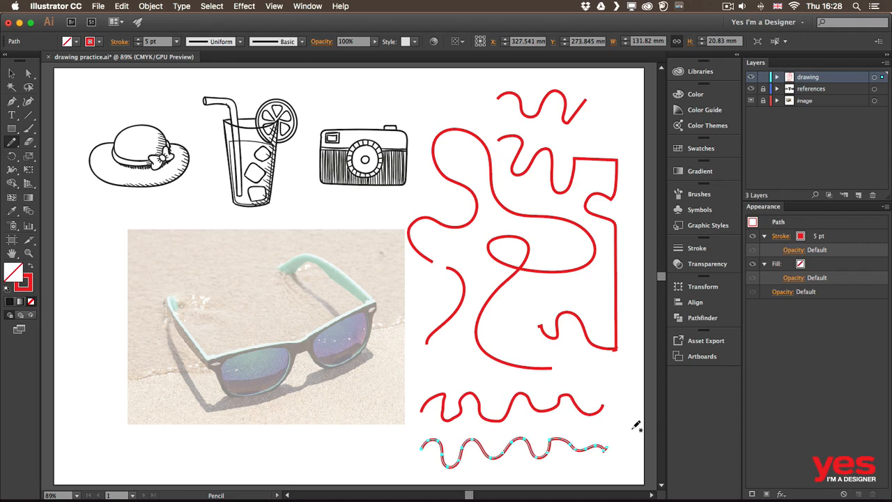
# - Set the Pencil tool's fidelity midway between Accurate and Smooth, and enable closing paths when ends are within 10 pixels
pyautogui.doubleClick(13, 143)
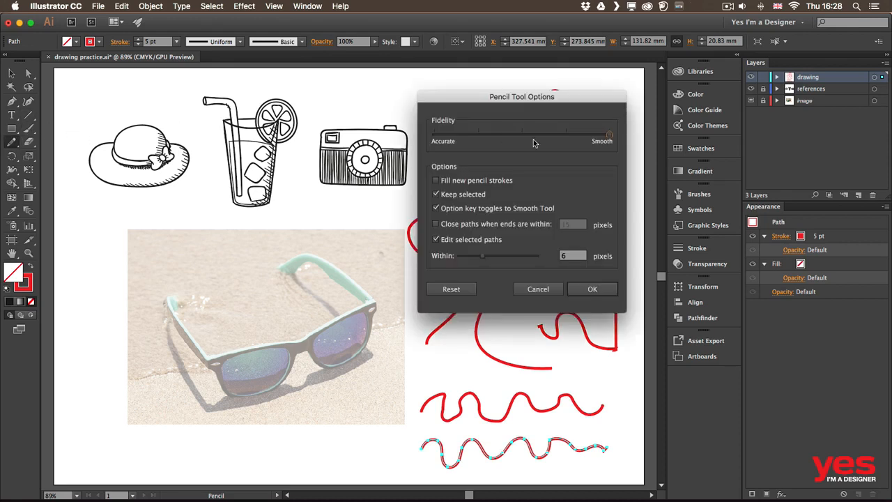
pyautogui.moveTo(534, 136)
pyautogui.mouseDown()
pyautogui.moveTo(607, 135)
pyautogui.moveTo(521, 135)
pyautogui.mouseUp()
pyautogui.click(458, 226)
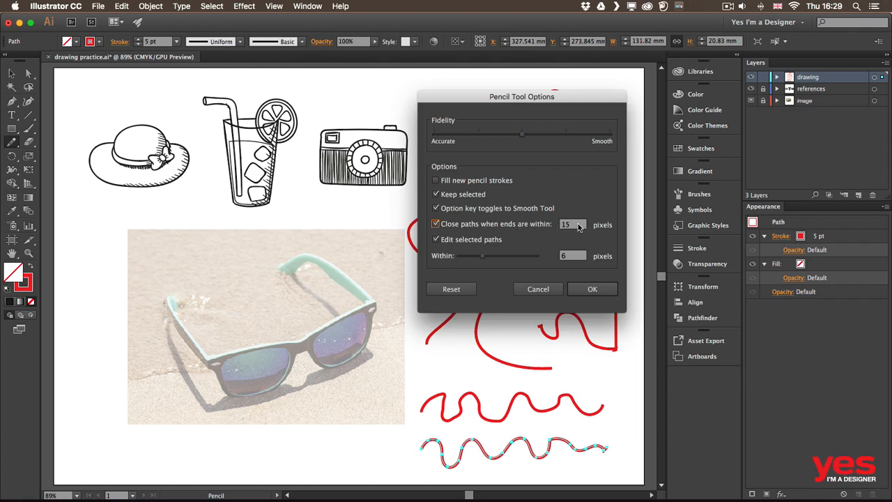
pyautogui.doubleClick(577, 226)
pyautogui.write('10')
pyautogui.press('Return')
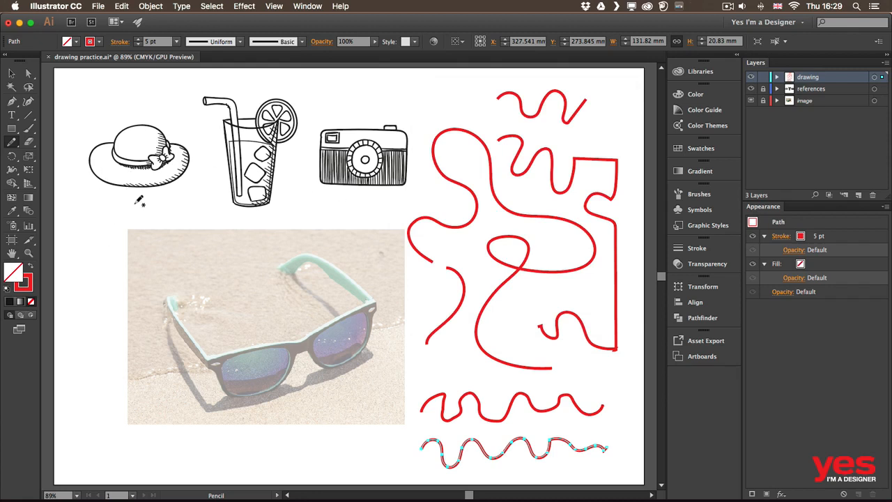
# - Draw a closed shape about 74 by 53 mm below the hat, and delete it along with all the other red paths
pyautogui.moveTo(135, 203)
pyautogui.mouseDown()
pyautogui.moveTo(92, 207)
pyautogui.moveTo(80, 226)
pyautogui.moveTo(83, 256)
pyautogui.moveTo(158, 275)
pyautogui.moveTo(184, 258)
pyautogui.moveTo(144, 202)
pyautogui.mouseUp()
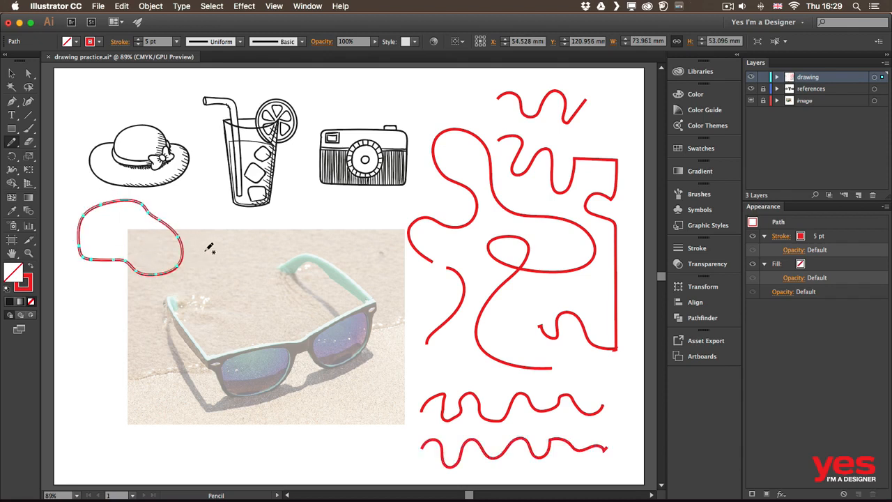
pyautogui.press('v')
pyautogui.press('Delete')
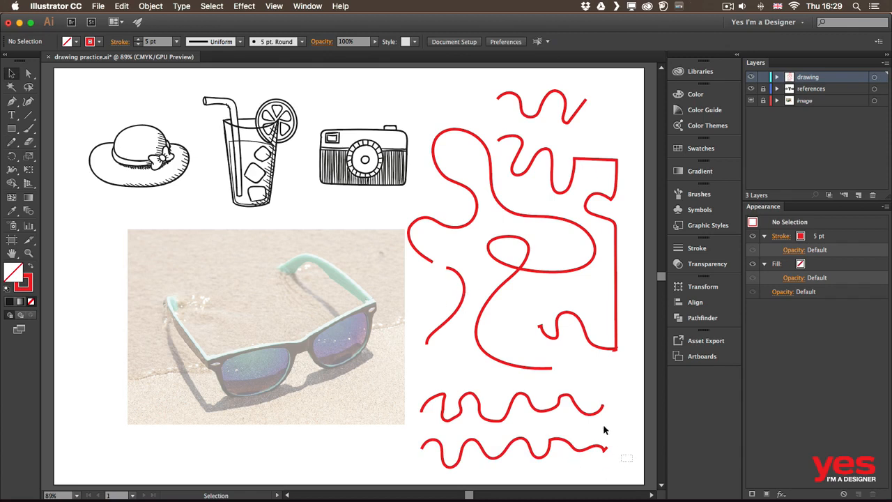
pyautogui.moveTo(604, 430); pyautogui.dragTo(481, 123)
pyautogui.press('Delete')
# - Draw a closed shape about 111 by 70 mm beside the camera and redraw its upper and lower edges to remove the dents
pyautogui.press('n')
pyautogui.moveTo(516, 99)
pyautogui.mouseDown()
pyautogui.moveTo(476, 103)
pyautogui.moveTo(456, 138)
pyautogui.moveTo(511, 178)
pyautogui.moveTo(579, 192)
pyautogui.moveTo(602, 129)
pyautogui.moveTo(520, 102)
pyautogui.mouseUp()
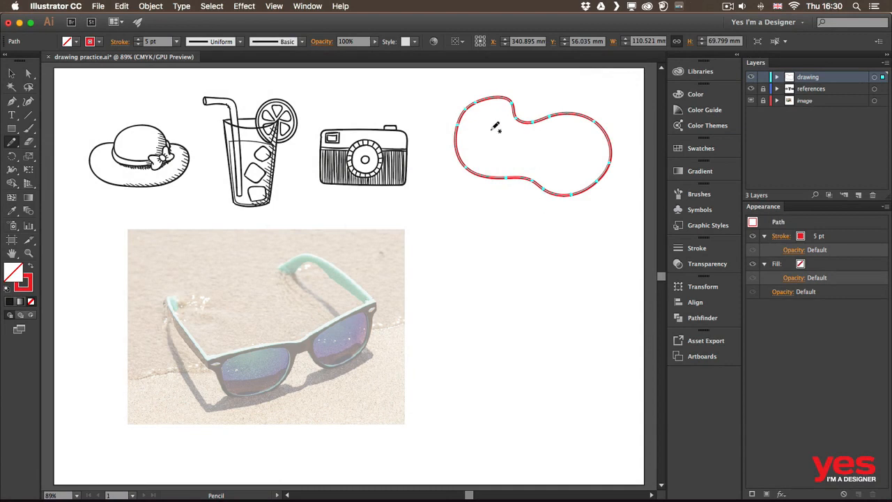
pyautogui.moveTo(498, 94)
pyautogui.mouseDown()
pyautogui.moveTo(579, 103)
pyautogui.moveTo(603, 133)
pyautogui.mouseUp()
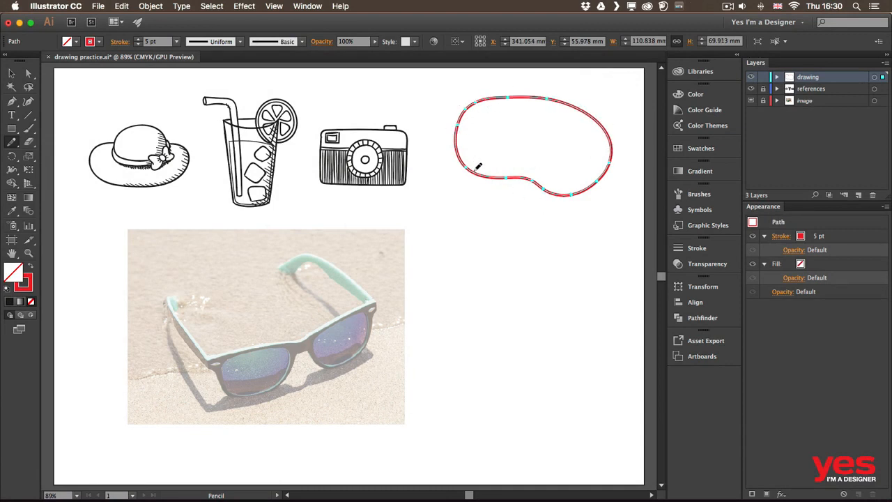
pyautogui.moveTo(478, 167); pyautogui.dragTo(575, 195)
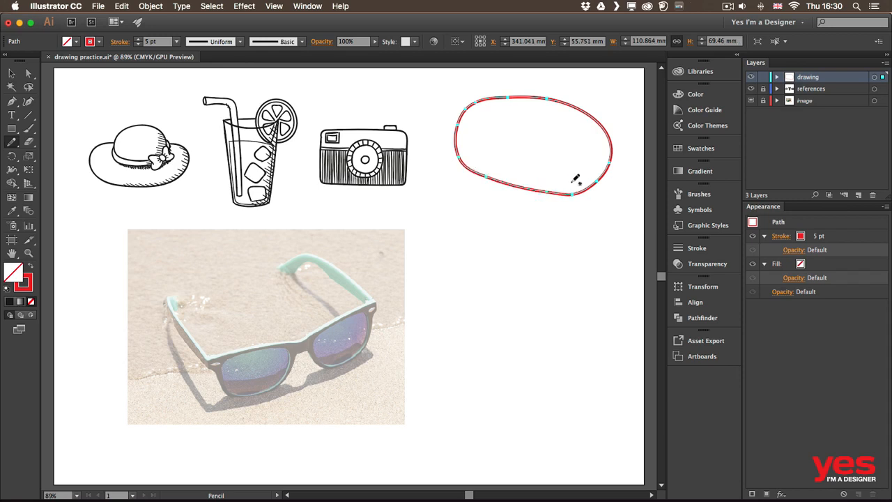
# - Smooth the closed shape's outline into an even oval with the temporary Smooth tool
pyautogui.press('alt')
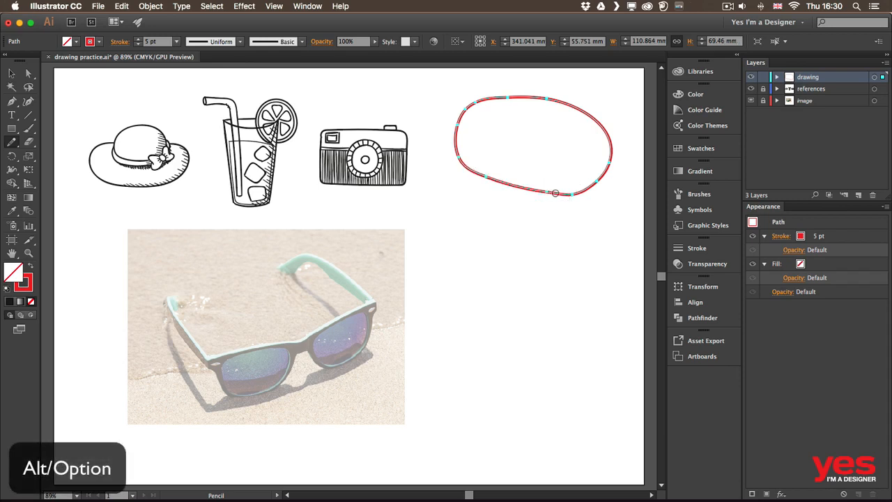
pyautogui.moveTo(555, 193)
pyautogui.mouseDown()
pyautogui.moveTo(605, 165)
pyautogui.moveTo(549, 189)
pyautogui.moveTo(594, 178)
pyautogui.moveTo(574, 189)
pyautogui.mouseUp()
pyautogui.moveTo(508, 102)
pyautogui.mouseDown()
pyautogui.moveTo(463, 124)
pyautogui.moveTo(471, 172)
pyautogui.moveTo(537, 191)
pyautogui.mouseUp()
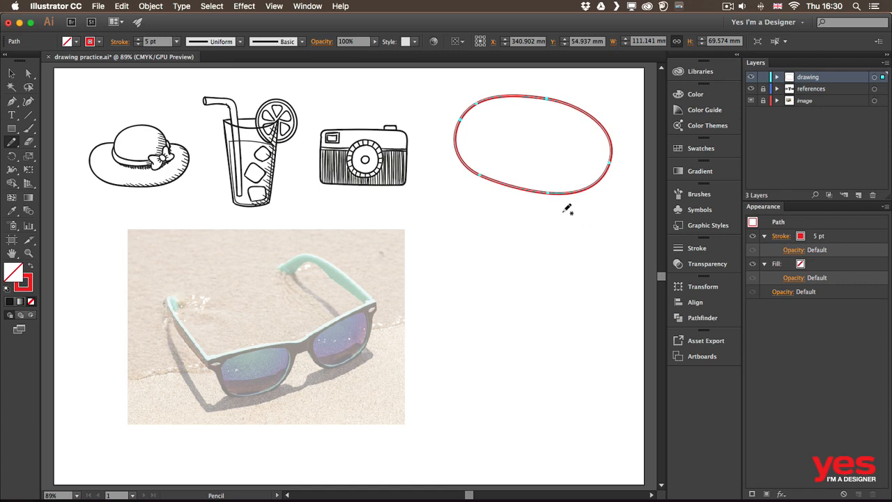
# - Draw a closed shape about 116 by 70 mm below the oval and preview simplifying it with 0% curve precision
pyautogui.moveTo(556, 230)
pyautogui.mouseDown()
pyautogui.moveTo(492, 222)
pyautogui.moveTo(457, 244)
pyautogui.moveTo(449, 283)
pyautogui.moveTo(491, 311)
pyautogui.moveTo(592, 315)
pyautogui.moveTo(610, 273)
pyautogui.moveTo(559, 230)
pyautogui.mouseUp()
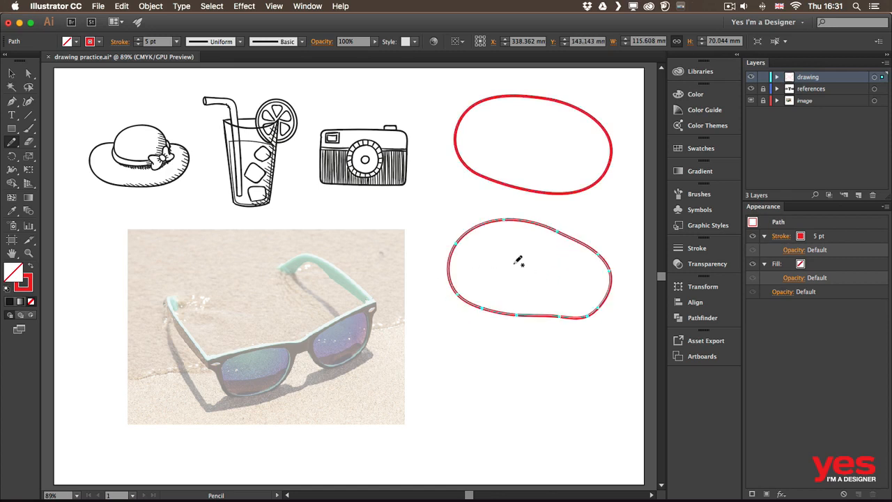
pyautogui.click(154, 6)
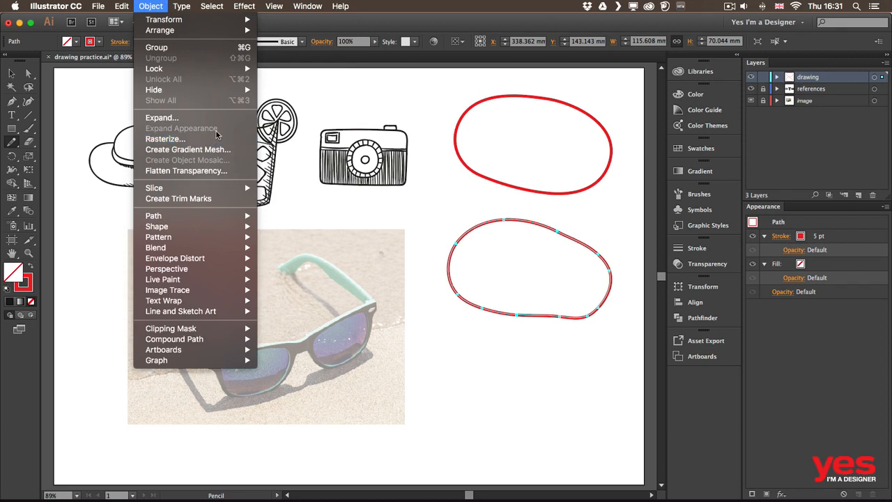
pyautogui.moveTo(224, 218)
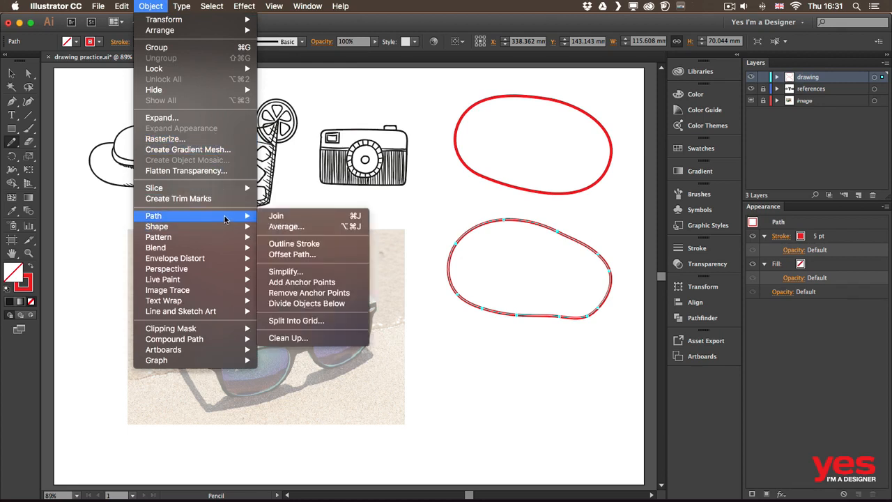
pyautogui.click(310, 273)
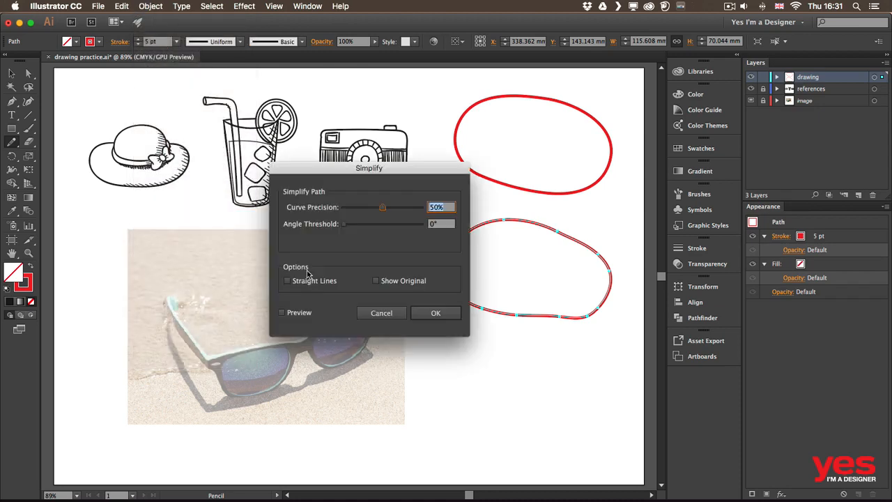
pyautogui.moveTo(380, 169); pyautogui.dragTo(317, 147)
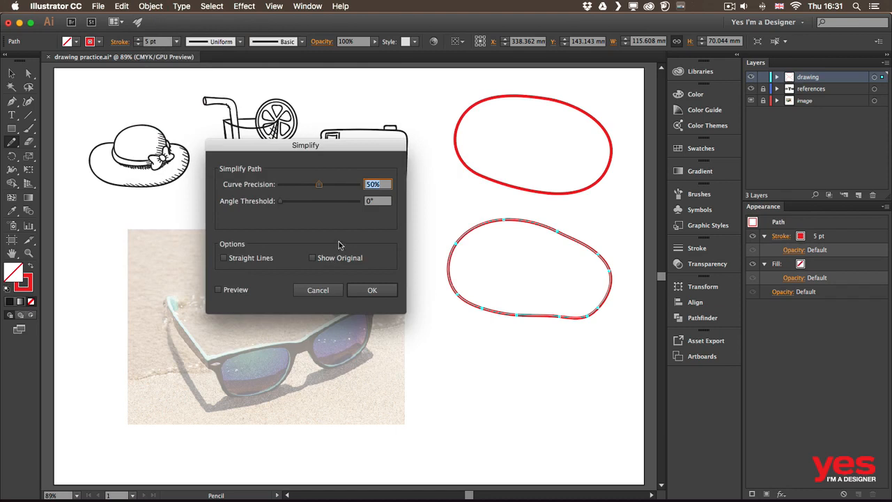
pyautogui.click(240, 292)
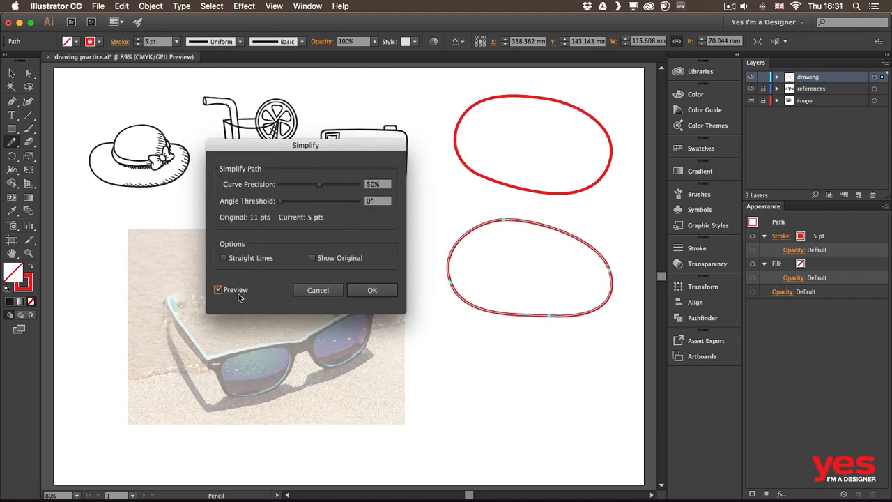
pyautogui.moveTo(320, 185); pyautogui.dragTo(258, 183)
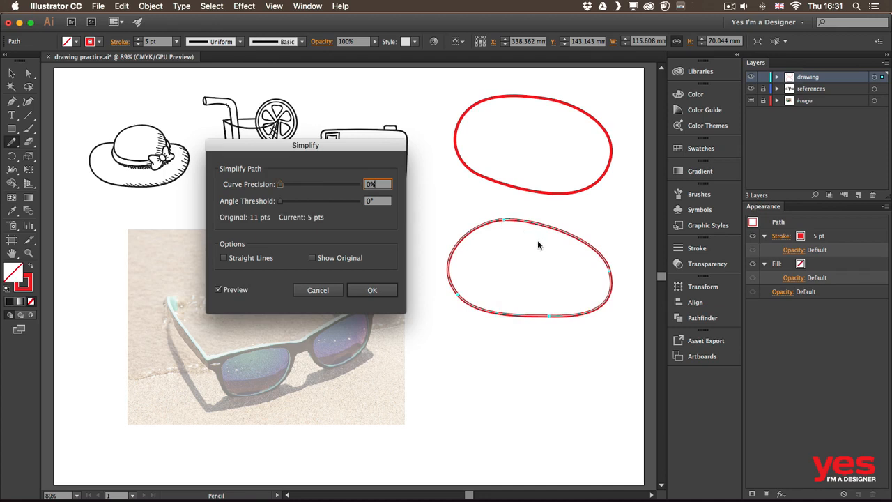
# - Show the original path for comparison and apply the simplification with the Straight Lines option
pyautogui.click(333, 258)
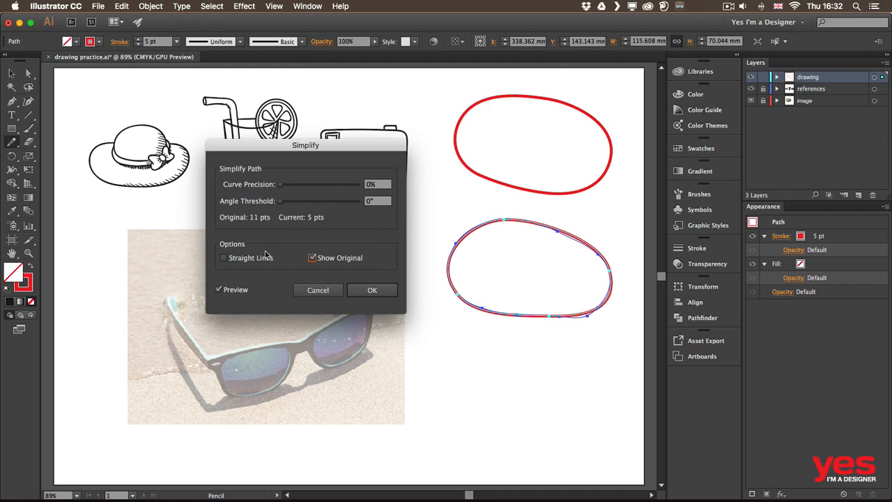
pyautogui.click(223, 258)
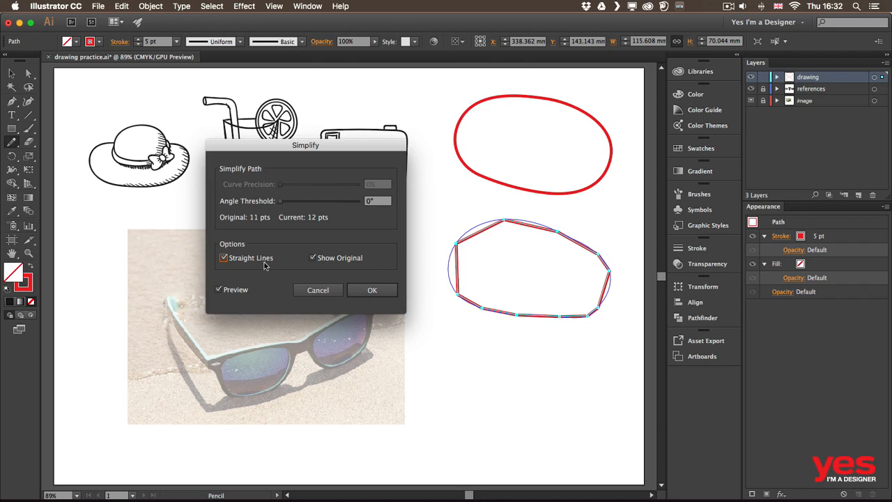
pyautogui.click(370, 288)
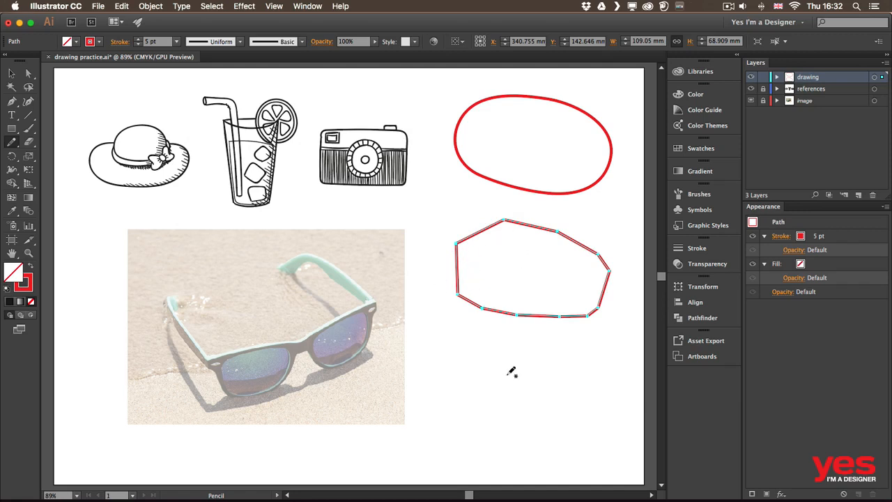
# - Draw an irregular closed shape about 121 by 81 mm below the polygon and preview simplifying it at 0% curve precision with Straight Lines off
pyautogui.moveTo(517, 341)
pyautogui.mouseDown()
pyautogui.moveTo(467, 339)
pyautogui.moveTo(452, 388)
pyautogui.moveTo(466, 425)
pyautogui.moveTo(586, 438)
pyautogui.moveTo(560, 384)
pyautogui.moveTo(603, 346)
pyautogui.moveTo(550, 360)
pyautogui.moveTo(526, 406)
pyautogui.moveTo(498, 384)
pyautogui.moveTo(497, 358)
pyautogui.moveTo(517, 341)
pyautogui.mouseUp()
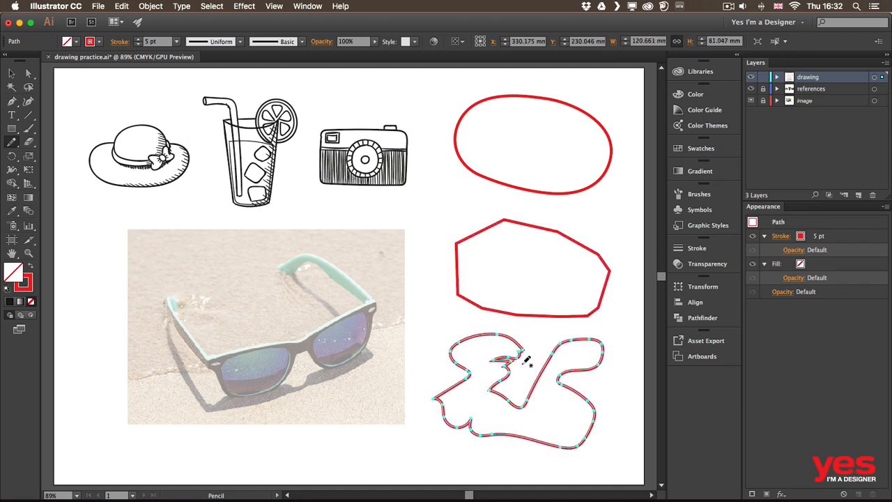
pyautogui.click(151, 6)
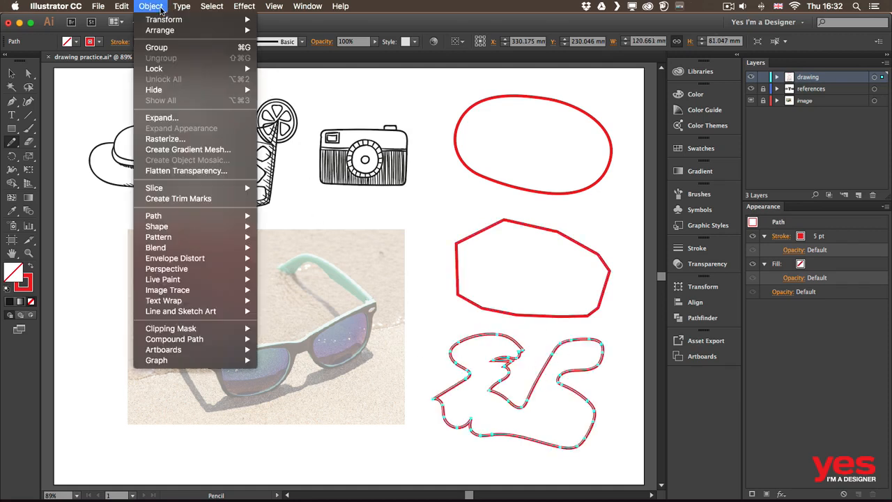
pyautogui.moveTo(237, 216)
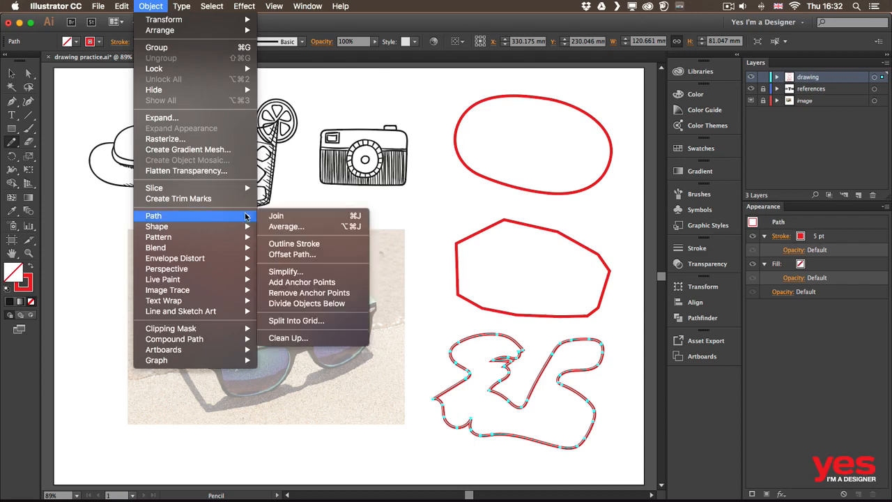
pyautogui.click(325, 274)
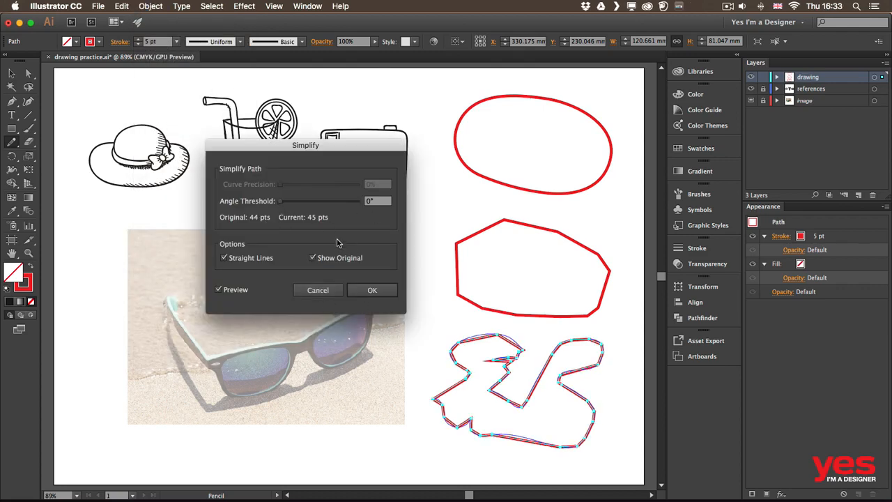
pyautogui.click(224, 258)
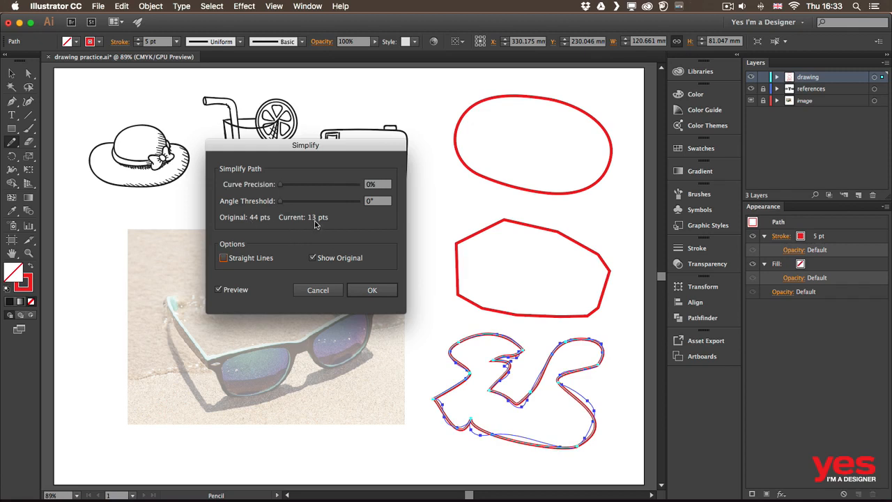
# - Hide the original path, compare the shape with and without the preview and straight lines, and apply the curved simplification
pyautogui.click(313, 259)
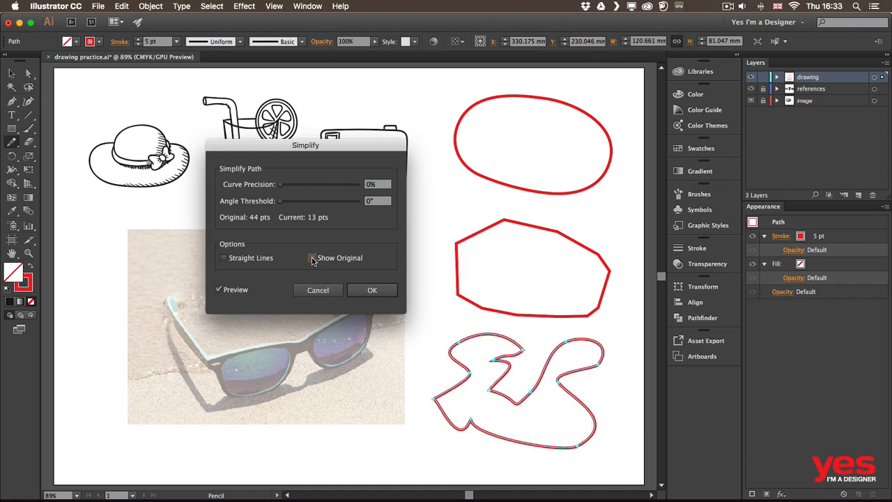
pyautogui.click(218, 290)
pyautogui.click(218, 290)
pyautogui.click(218, 290)
pyautogui.click(217, 291)
pyautogui.click(218, 290)
pyautogui.click(218, 290)
pyautogui.click(235, 258)
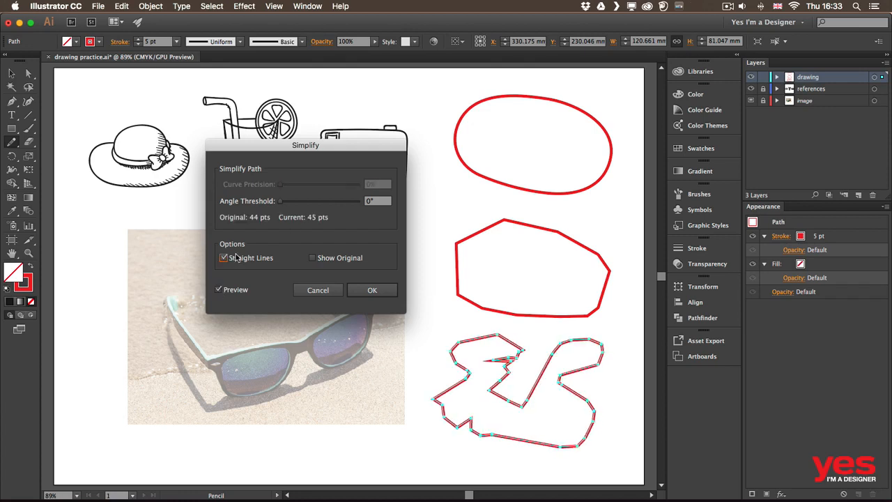
pyautogui.click(237, 259)
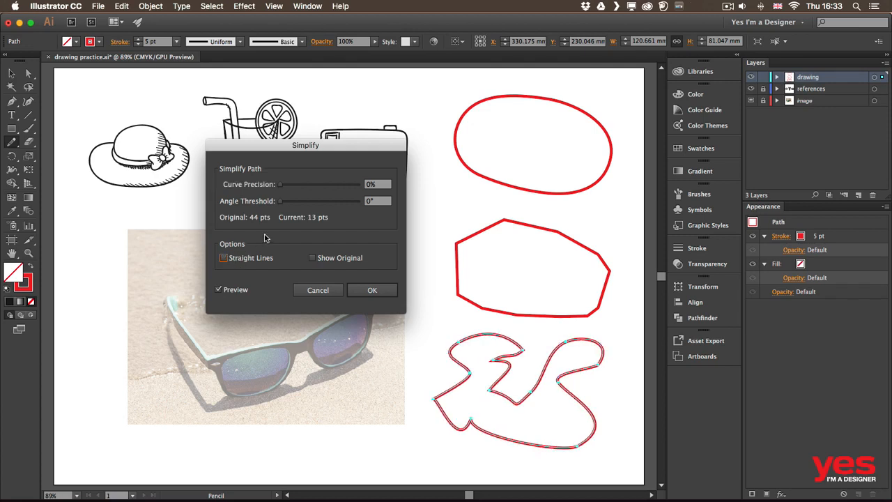
pyautogui.click(371, 290)
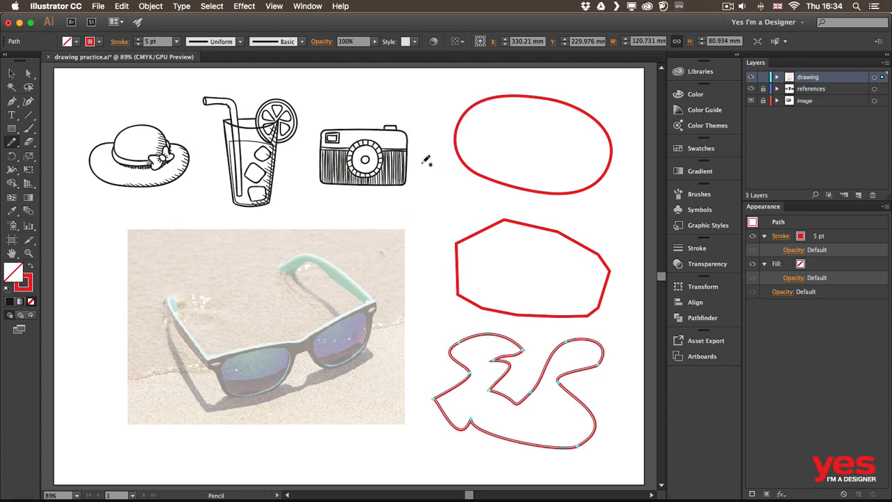
# - Delete all three red practice shapes beside the reference drawings
pyautogui.press('v')
pyautogui.moveTo(431, 101)
pyautogui.mouseDown()
pyautogui.moveTo(470, 215)
pyautogui.moveTo(578, 414)
pyautogui.moveTo(625, 435)
pyautogui.moveTo(605, 419)
pyautogui.mouseUp()
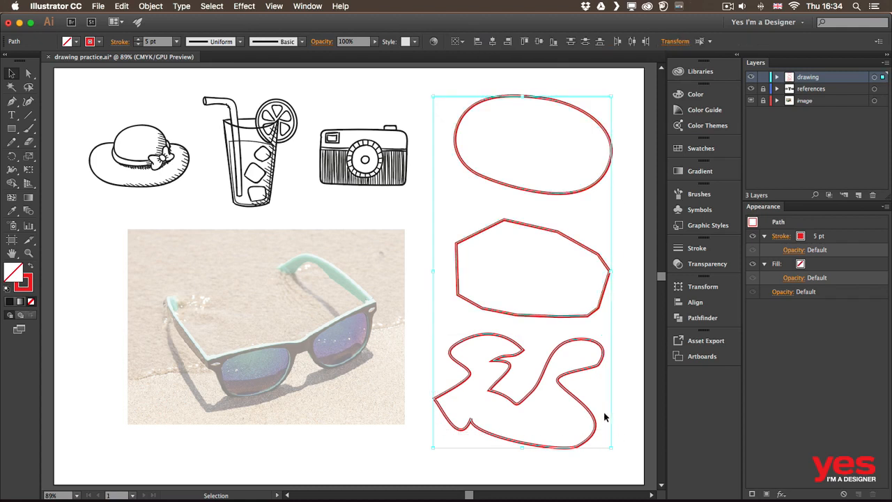
pyautogui.press('Delete')
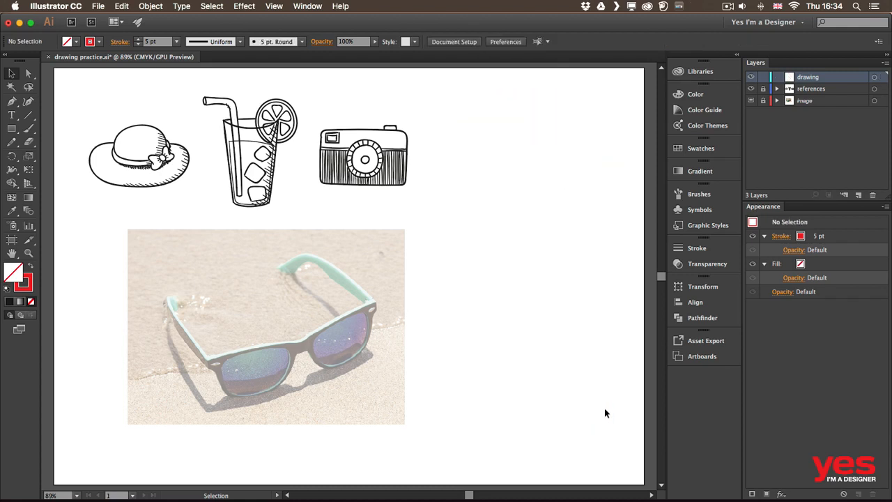
# - Paint two wavy red strokes beside the camera with the 5 pt. Round brush, the second about 85 by 183 mm
pyautogui.click(28, 132)
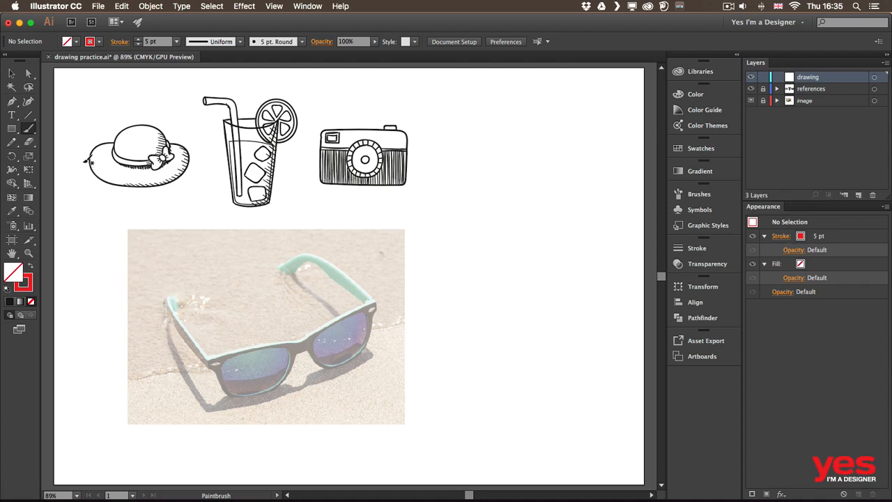
pyautogui.press('n')
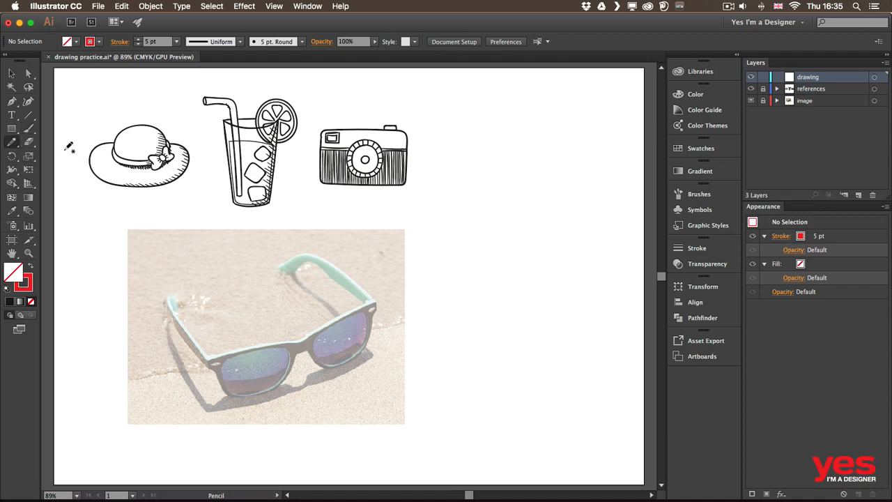
pyautogui.press('b')
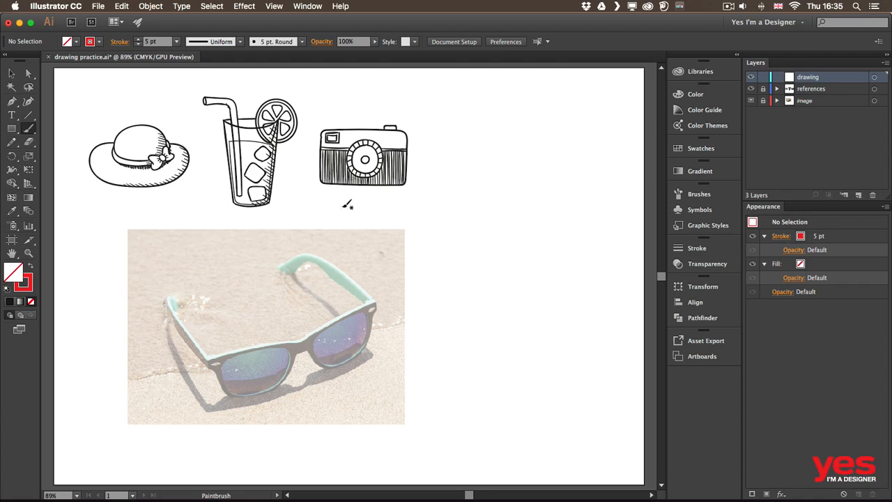
pyautogui.moveTo(440, 119)
pyautogui.mouseDown()
pyautogui.moveTo(471, 115)
pyautogui.moveTo(480, 172)
pyautogui.moveTo(552, 191)
pyautogui.moveTo(553, 275)
pyautogui.mouseUp()
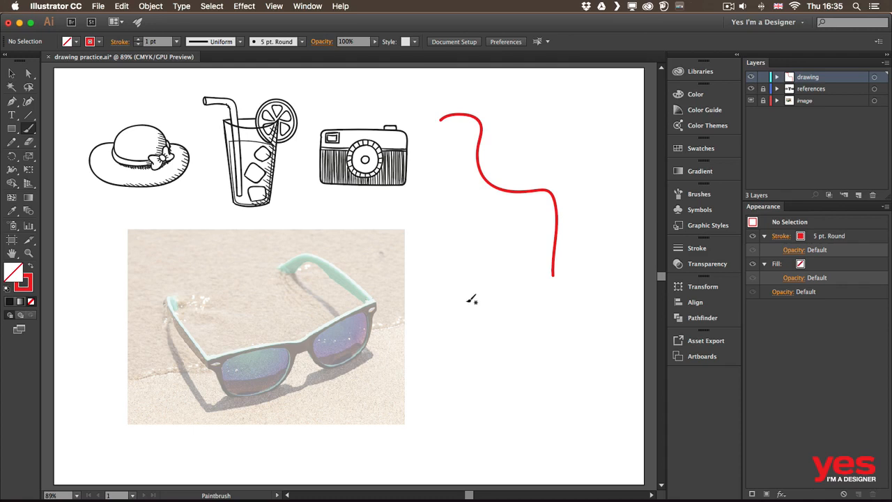
pyautogui.click(276, 42)
pyautogui.moveTo(451, 151)
pyautogui.mouseDown()
pyautogui.moveTo(433, 166)
pyautogui.moveTo(438, 183)
pyautogui.moveTo(485, 201)
pyautogui.moveTo(494, 221)
pyautogui.moveTo(439, 258)
pyautogui.moveTo(469, 291)
pyautogui.moveTo(549, 313)
pyautogui.moveTo(506, 361)
pyautogui.moveTo(507, 415)
pyautogui.mouseUp()
# - Draw a wavy Pencil path about 55 by 206 mm beside the brush strokes for comparison and remove it
pyautogui.press('n')
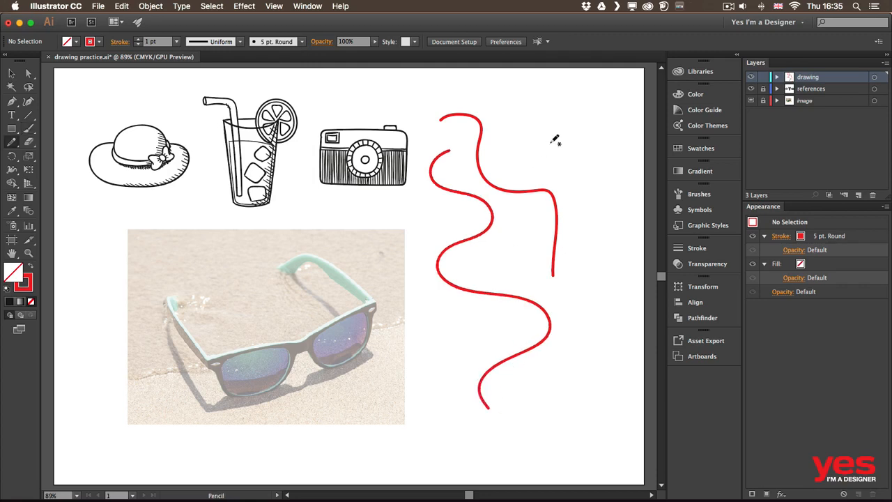
pyautogui.moveTo(578, 128)
pyautogui.mouseDown()
pyautogui.moveTo(544, 149)
pyautogui.moveTo(614, 185)
pyautogui.moveTo(574, 247)
pyautogui.moveTo(619, 316)
pyautogui.moveTo(582, 347)
pyautogui.moveTo(600, 383)
pyautogui.moveTo(592, 417)
pyautogui.mouseUp()
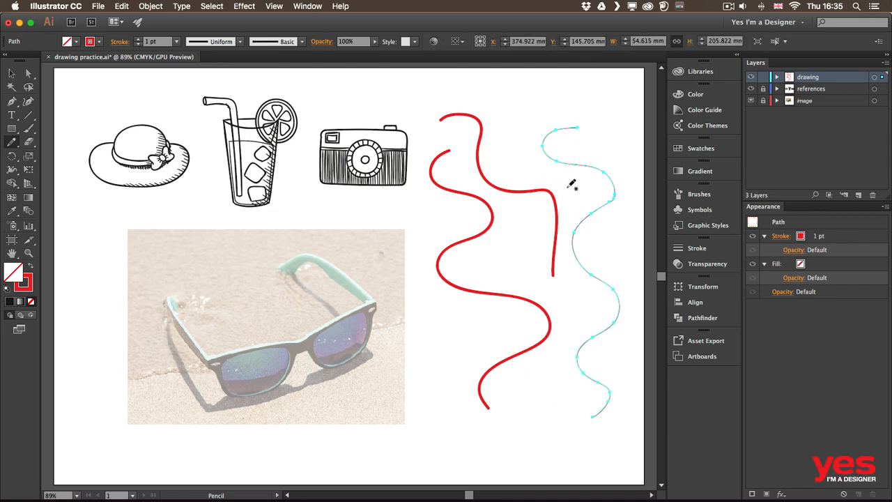
pyautogui.press('super+shift+a')
# - Enable Keep Selected in the Paintbrush tool's options
pyautogui.press('b')
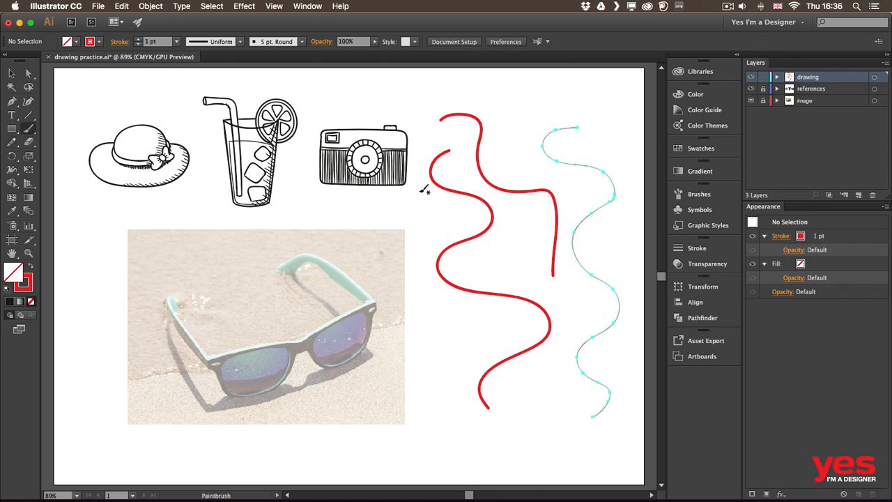
pyautogui.doubleClick(29, 130)
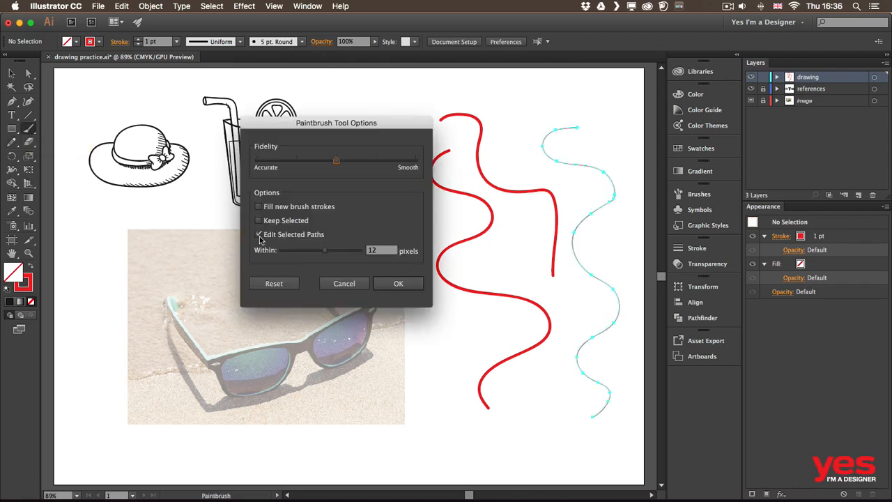
pyautogui.click(276, 223)
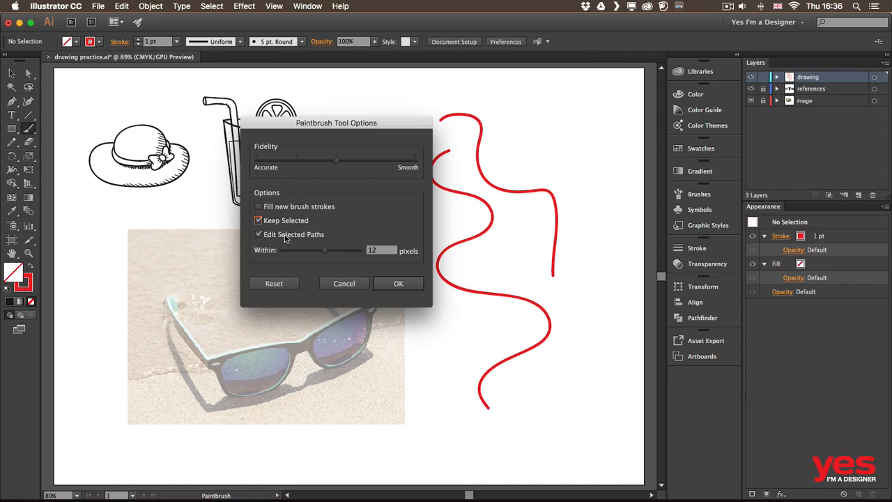
pyautogui.click(398, 283)
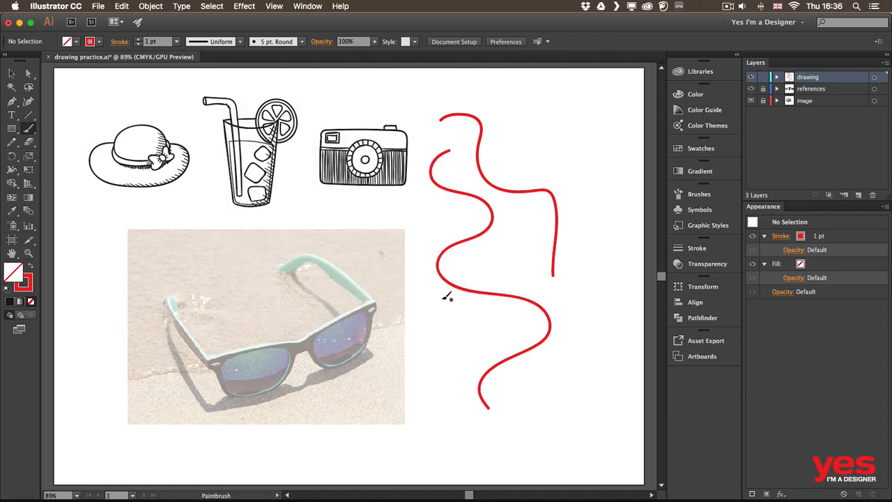
# - Extend the upper end of the longer brush stroke to an overall height of about 211 mm and redraw its upper bend narrower
pyautogui.keyDown('super'); pyautogui.click(465, 294); pyautogui.keyUp('super')
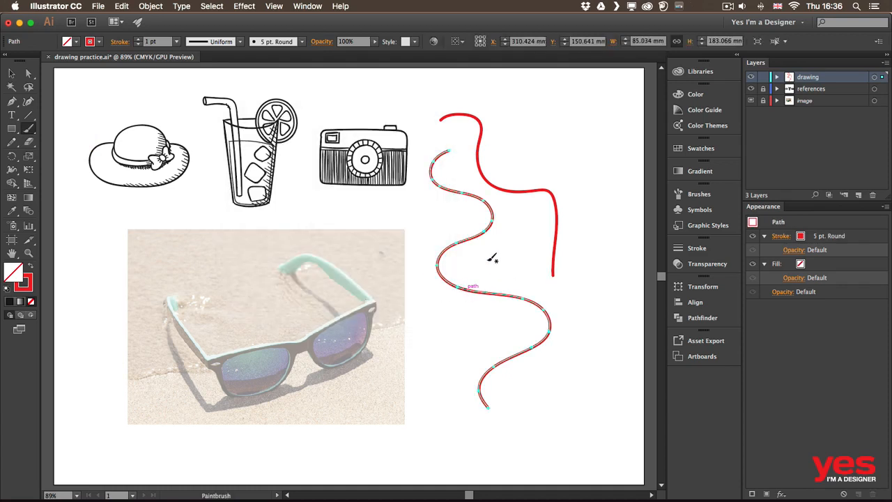
pyautogui.moveTo(448, 150)
pyautogui.mouseDown()
pyautogui.moveTo(513, 150)
pyautogui.moveTo(492, 148)
pyautogui.moveTo(533, 128)
pyautogui.moveTo(535, 137)
pyautogui.moveTo(527, 109)
pyautogui.mouseUp()
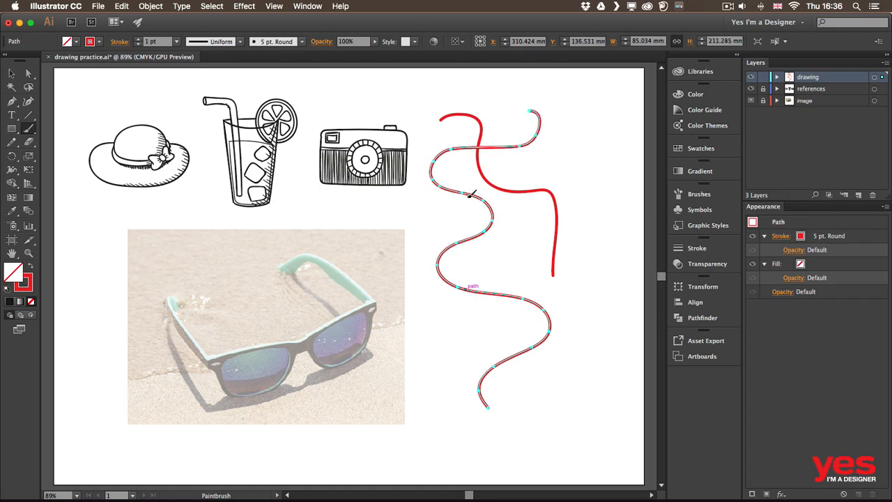
pyautogui.moveTo(454, 189)
pyautogui.mouseDown()
pyautogui.moveTo(463, 214)
pyautogui.moveTo(456, 251)
pyautogui.mouseUp()
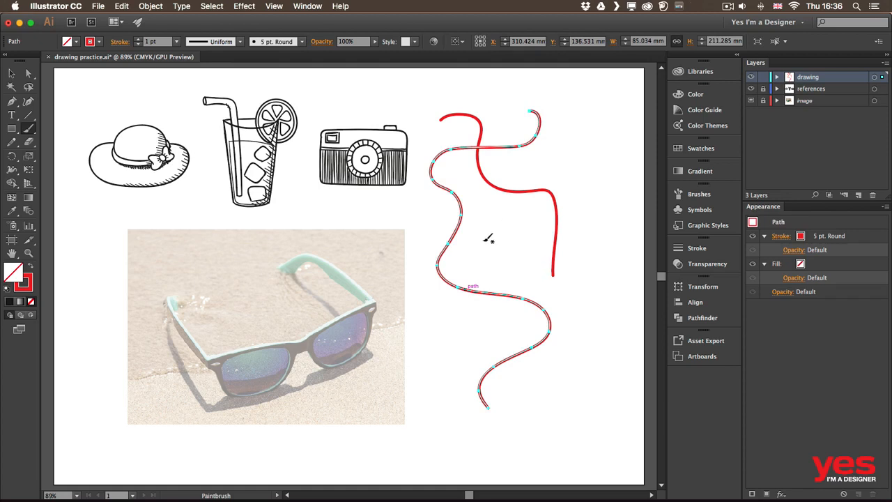
# - Paint a closed, roughly circular brush stroke about 71 by 63 mm over the lower end of the shorter wavy stroke
pyautogui.moveTo(594, 168)
pyautogui.mouseDown()
pyautogui.moveTo(520, 192)
pyautogui.moveTo(517, 222)
pyautogui.moveTo(543, 246)
pyautogui.moveTo(583, 251)
pyautogui.moveTo(608, 237)
pyautogui.moveTo(596, 174)
pyautogui.mouseUp()
pyautogui.press('alt')
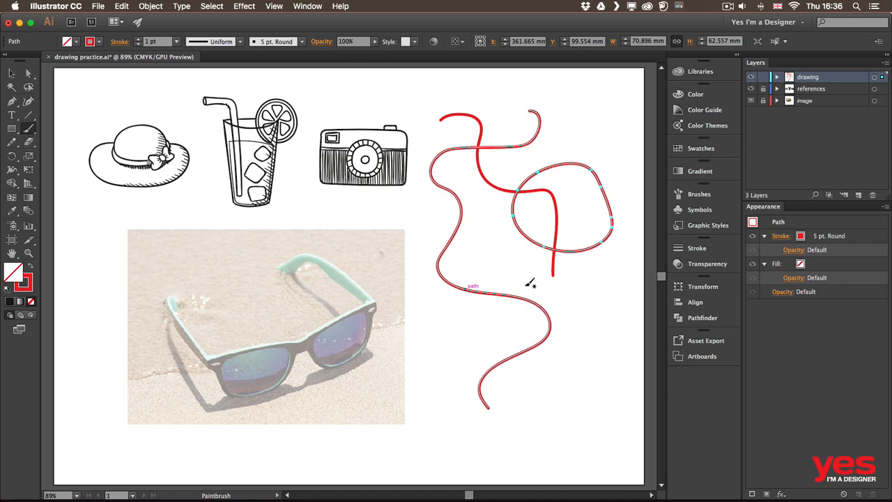
# - Paint straight strokes below the loop: two horizontal, the lower about 89 mm, verticals about 82 and 69 mm, and a diagonal about 59 by 59 mm
pyautogui.moveTo(516, 288)
pyautogui.mouseDown()
pyautogui.moveTo(621, 291)
pyautogui.moveTo(593, 299)
pyautogui.moveTo(598, 388)
pyautogui.mouseUp()
pyautogui.press('shift')
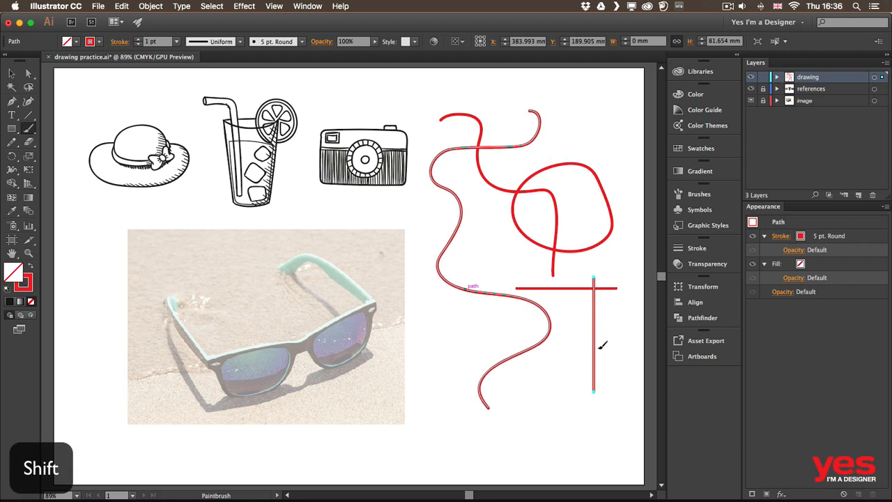
pyautogui.moveTo(604, 346)
pyautogui.mouseDown()
pyautogui.moveTo(541, 376)
pyautogui.moveTo(481, 387)
pyautogui.mouseUp()
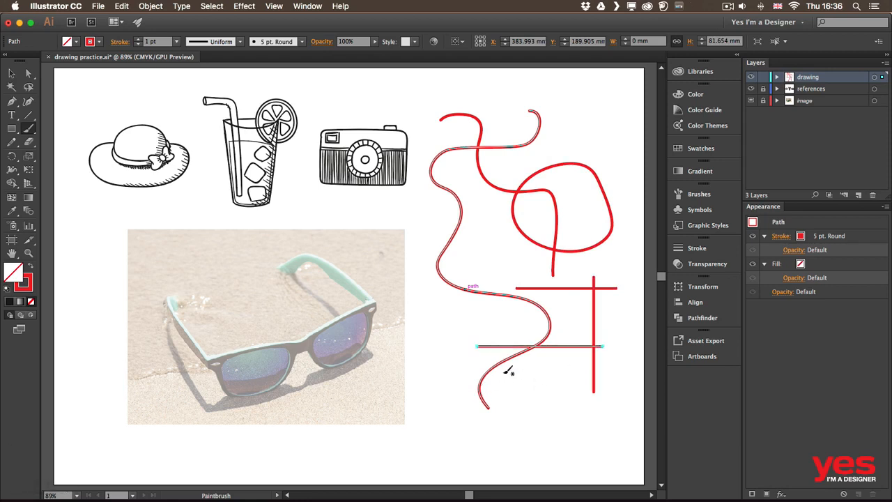
pyautogui.moveTo(445, 319)
pyautogui.mouseDown()
pyautogui.moveTo(444, 370)
pyautogui.moveTo(427, 377)
pyautogui.moveTo(461, 371)
pyautogui.moveTo(450, 289)
pyautogui.mouseUp()
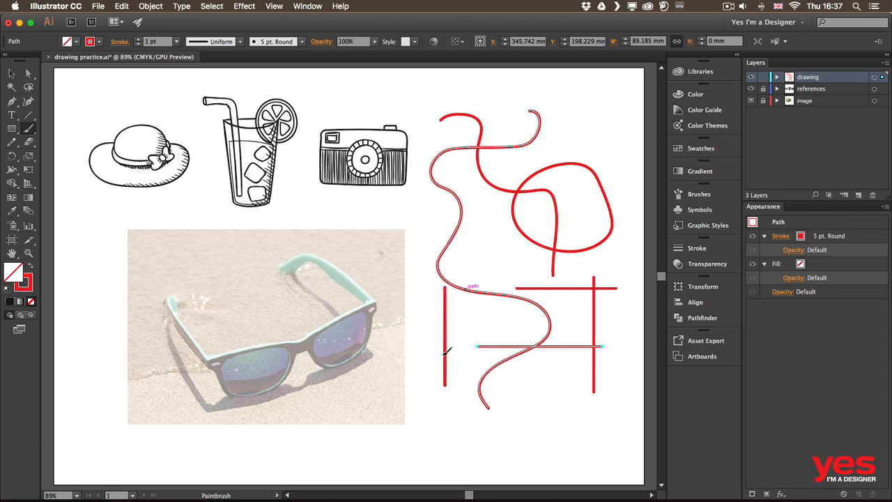
pyautogui.moveTo(447, 352); pyautogui.dragTo(447, 352)
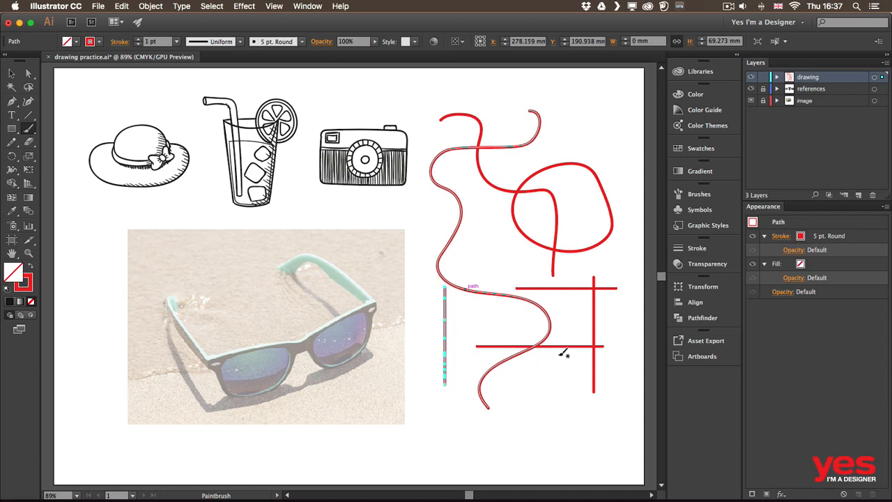
pyautogui.moveTo(559, 356); pyautogui.dragTo(476, 438)
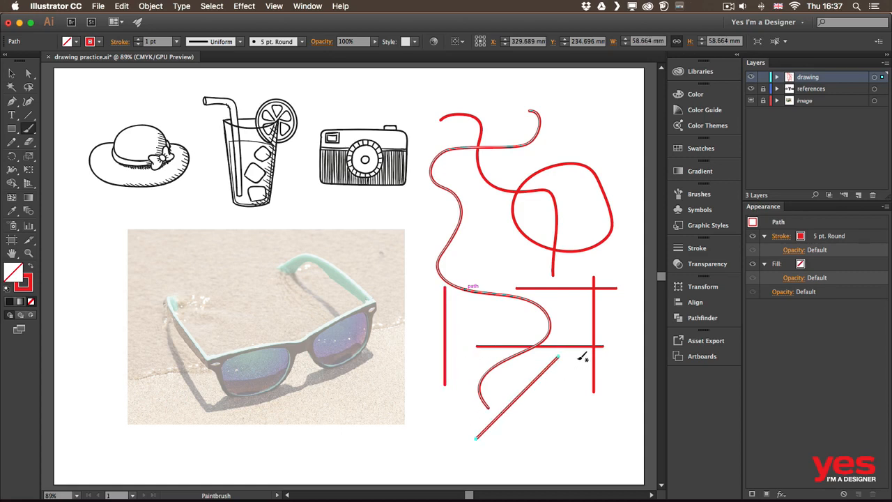